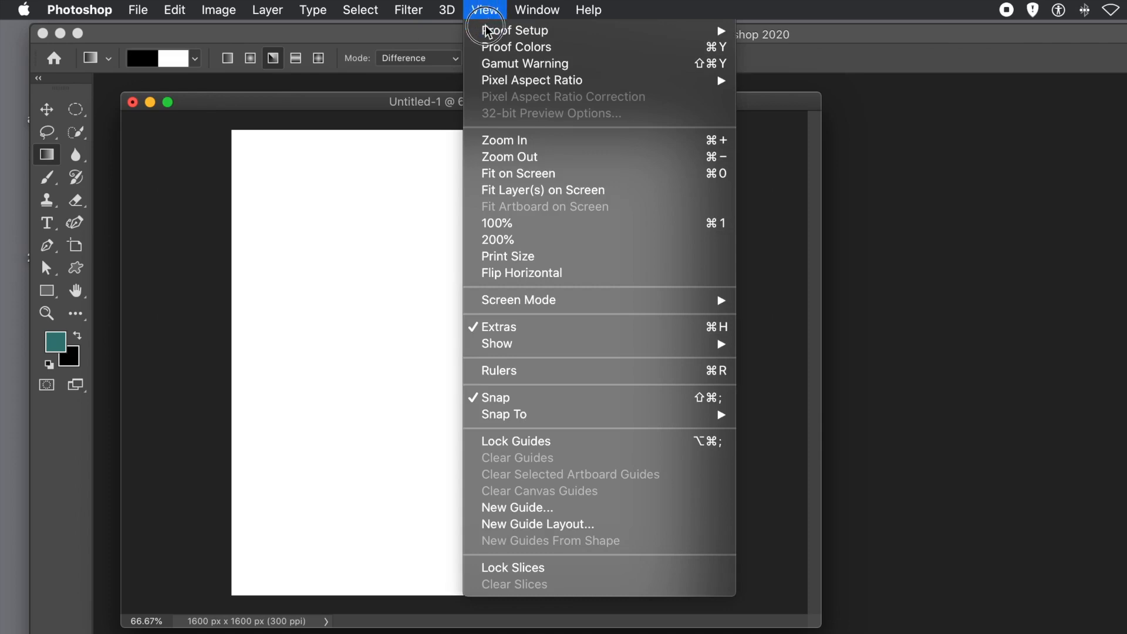
# Add a guide layout of 2 columns and 2 rows to the canvas
pyautogui.click(545, 533)
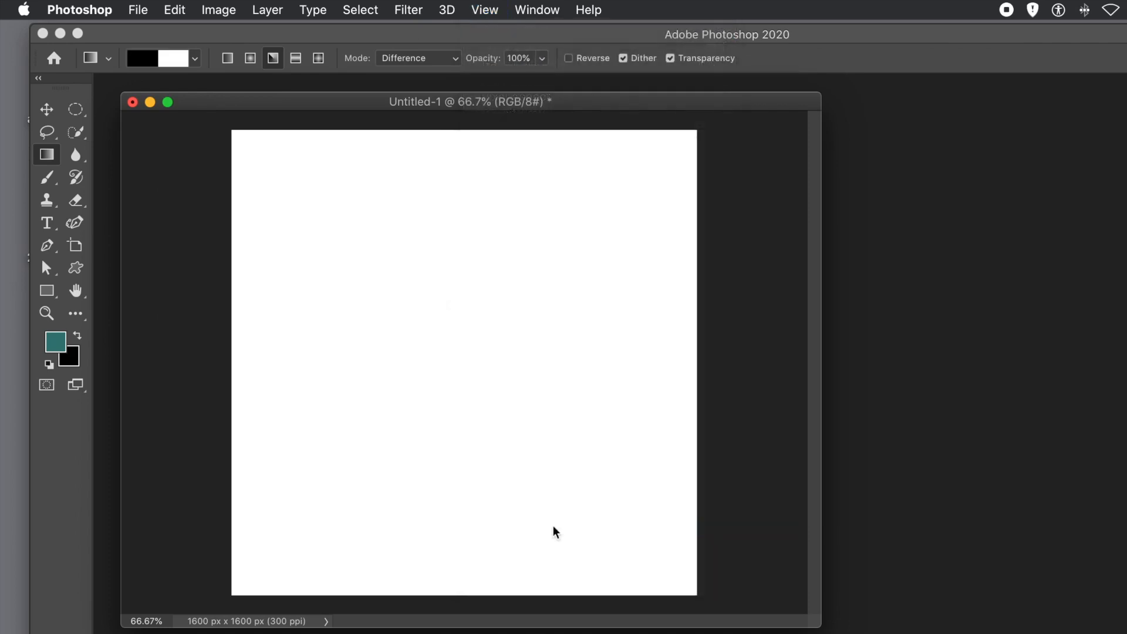
pyautogui.moveTo(734, 248); pyautogui.dragTo(565, 201)
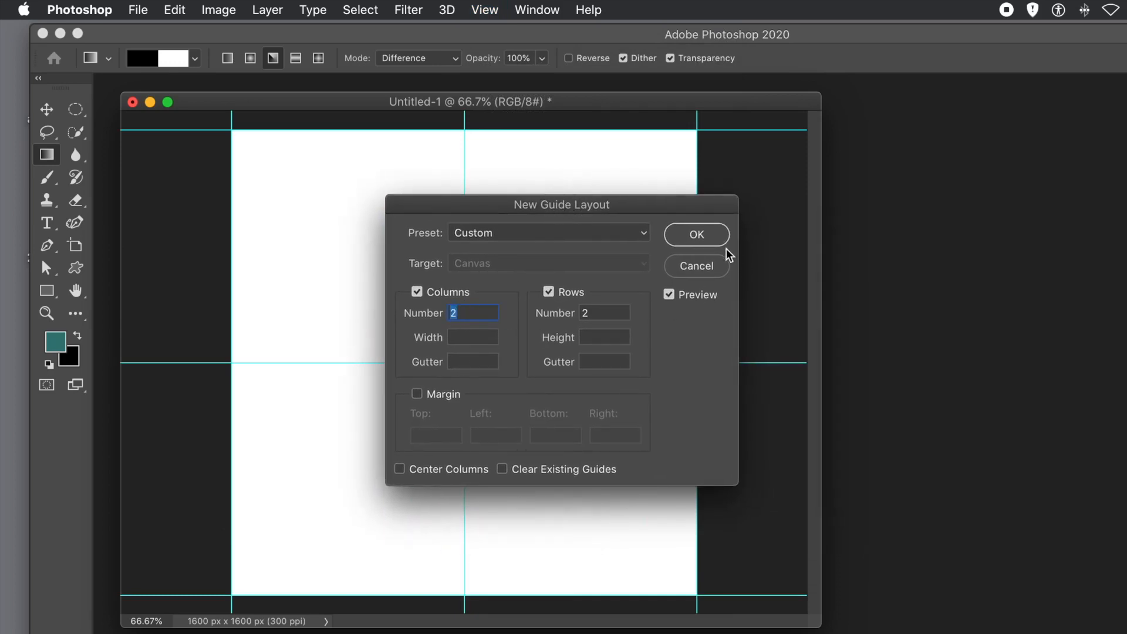
pyautogui.click(698, 235)
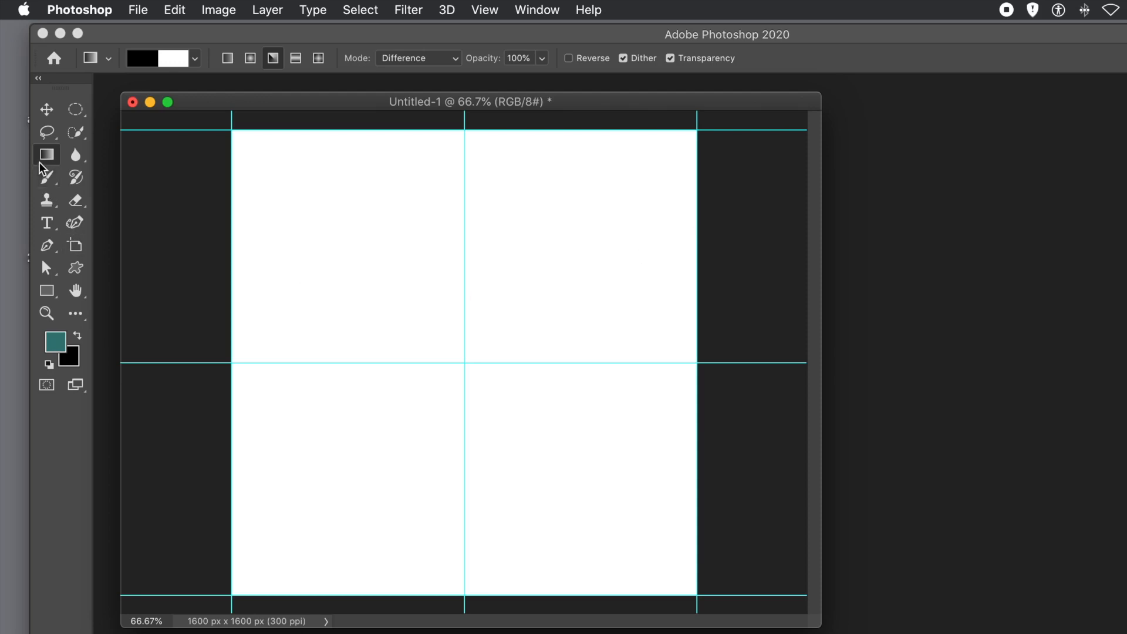
# Load the Black, White preset from the Basics group for editing in the Gradient Editor
pyautogui.click(166, 61)
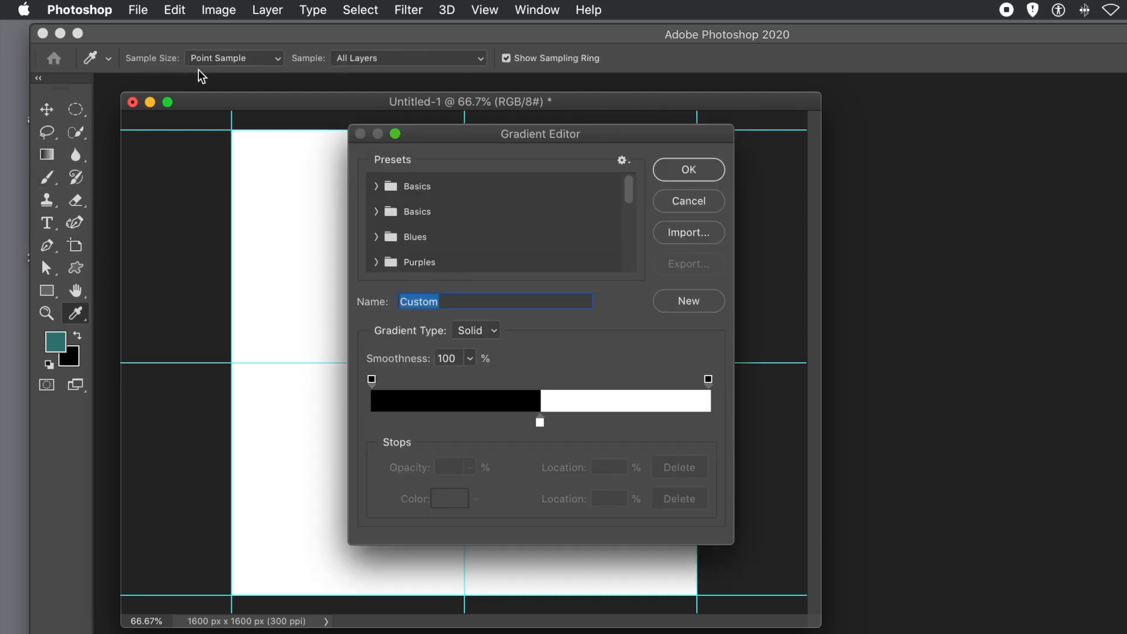
pyautogui.click(376, 187)
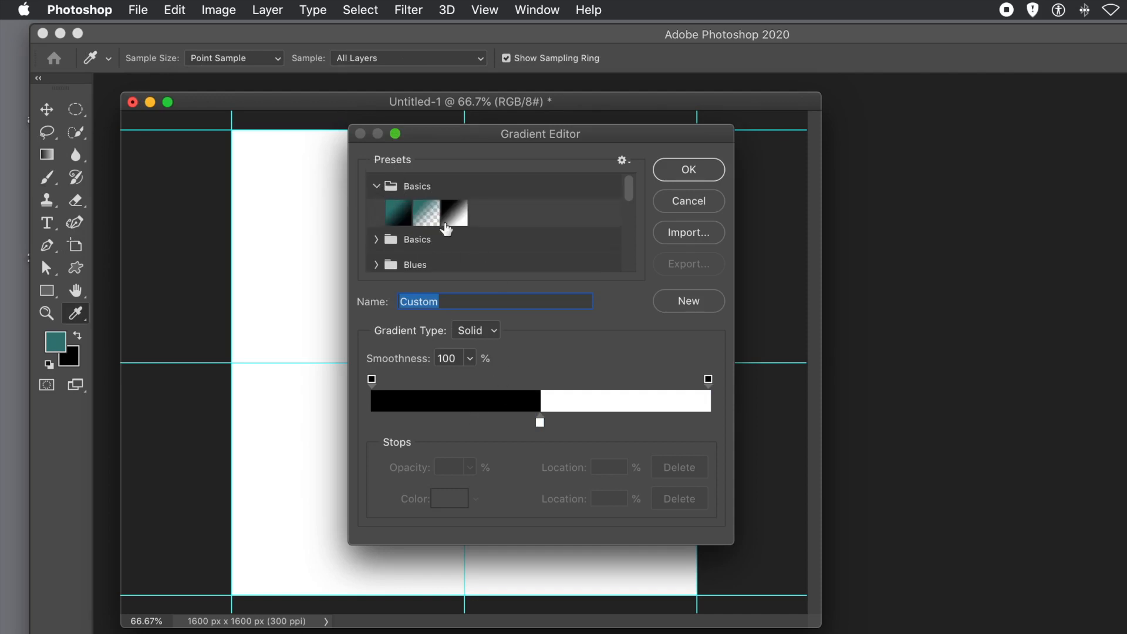
pyautogui.click(464, 217)
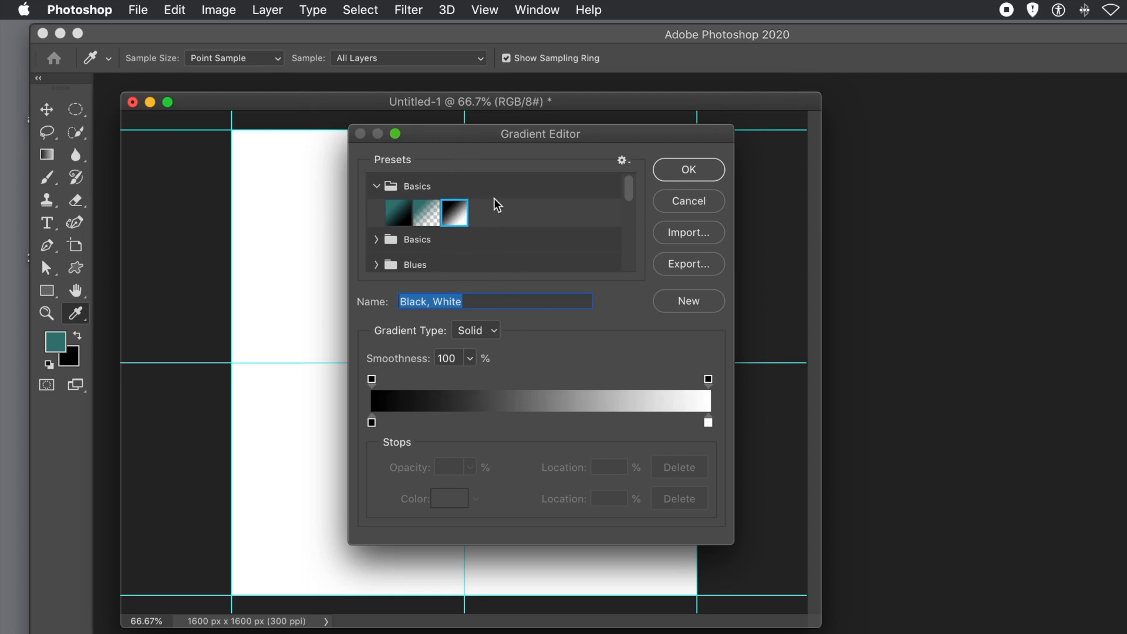
pyautogui.click(372, 422)
pyautogui.doubleClick(371, 423)
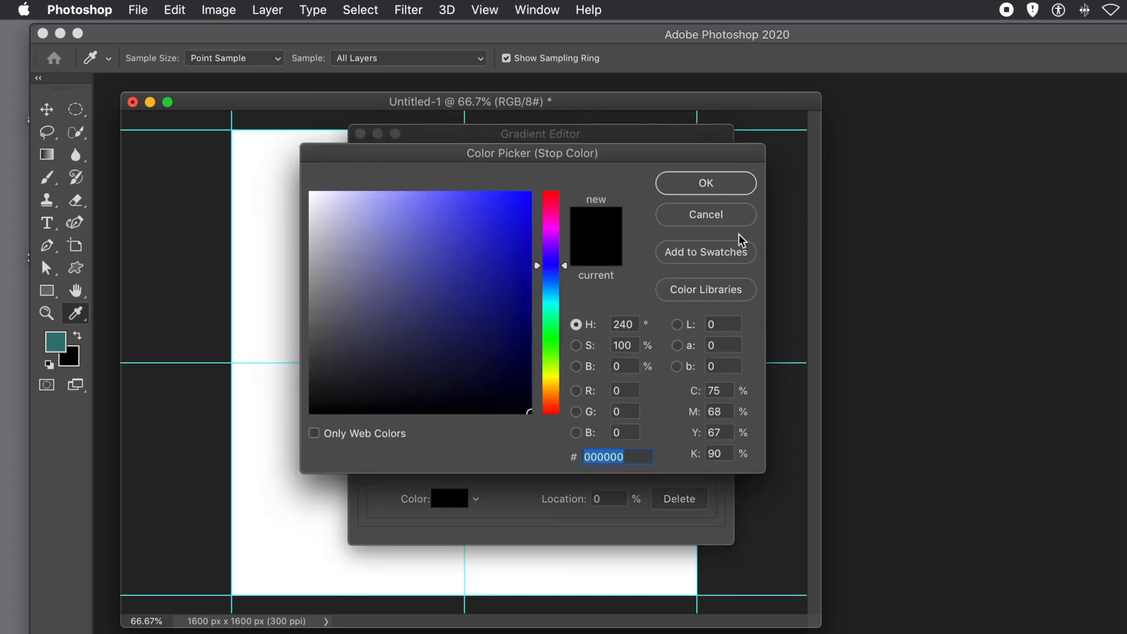
pyautogui.click(707, 222)
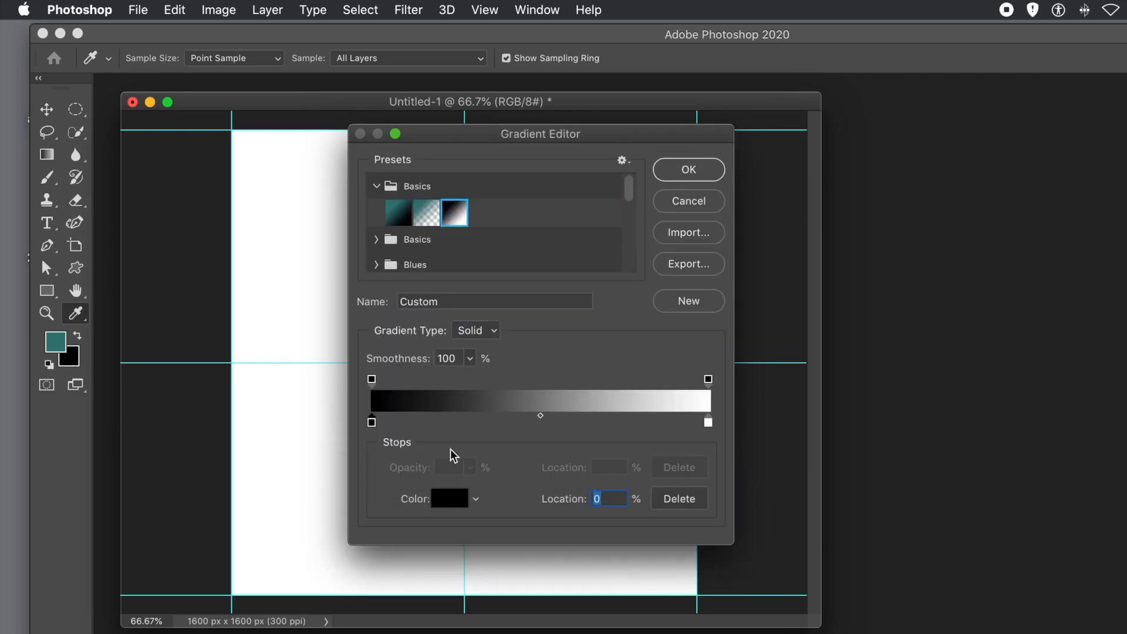
# Place both the black and the white colour stops at 50% to make a hard-edged gradient, and accept it
pyautogui.moveTo(372, 422); pyautogui.dragTo(540, 420)
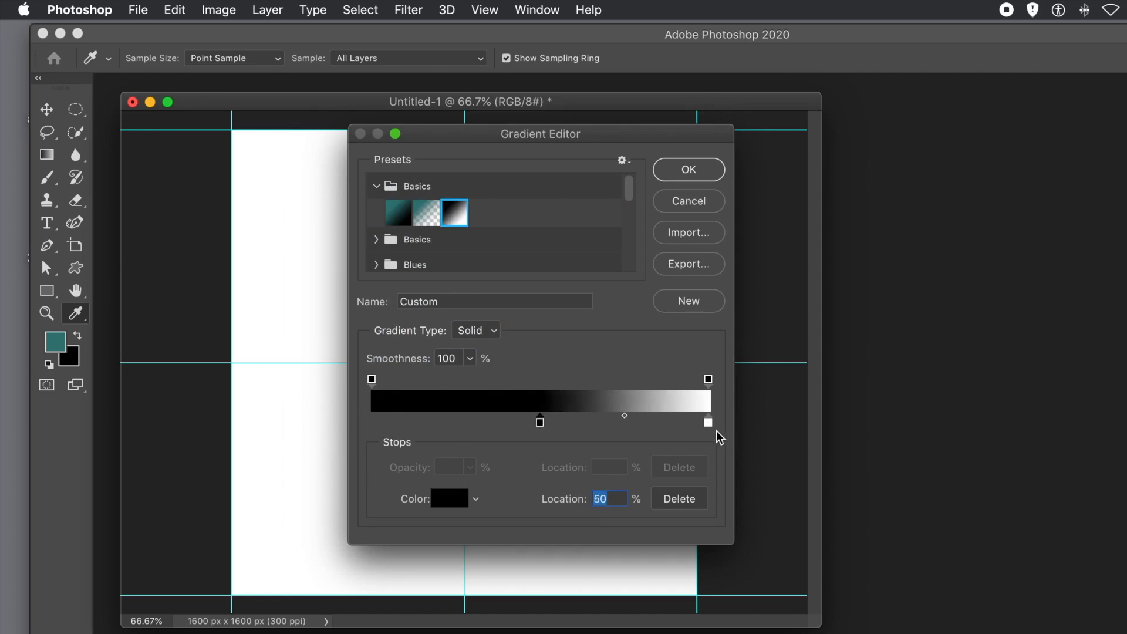
pyautogui.moveTo(709, 423); pyautogui.dragTo(541, 426)
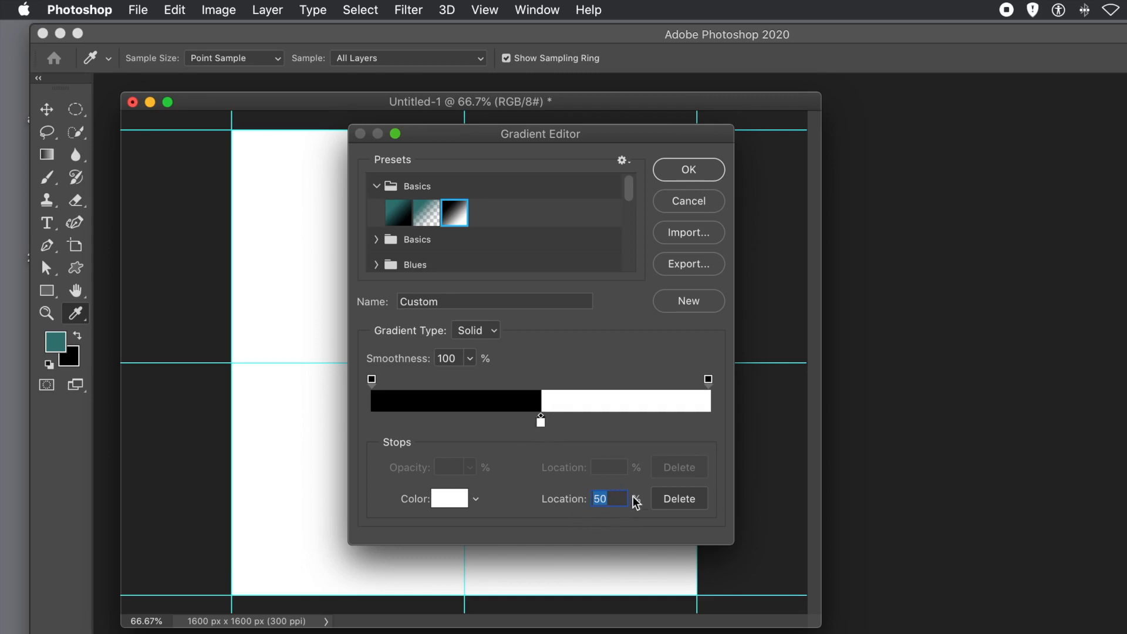
pyautogui.click(690, 173)
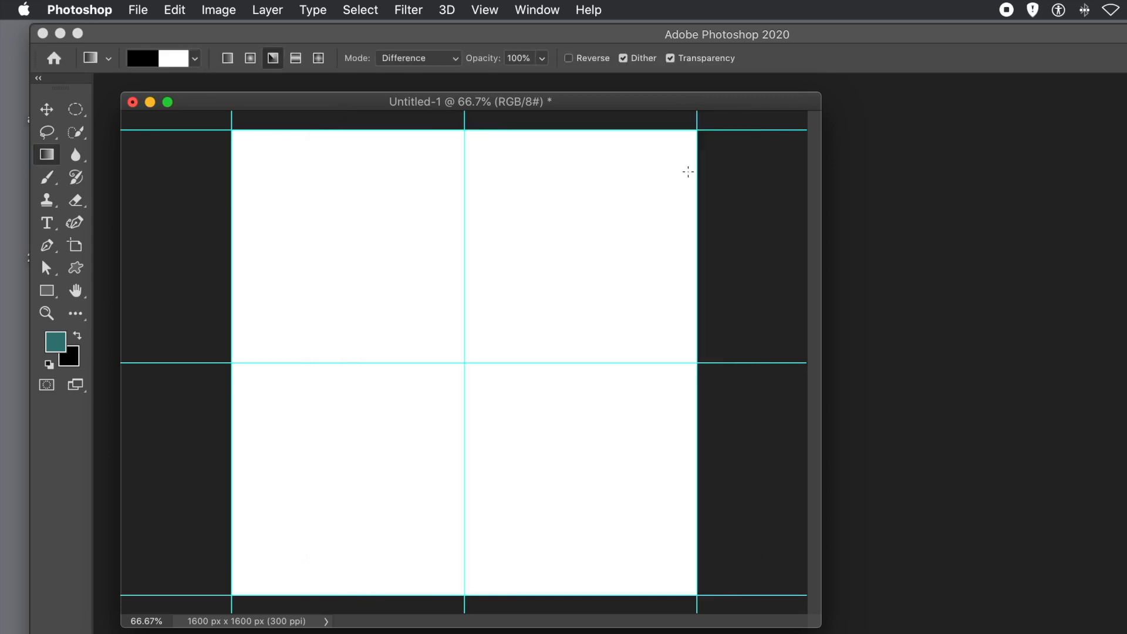
# Create a new layer named Layer 1 with Normal mode and 100% opacity
pyautogui.click(267, 10)
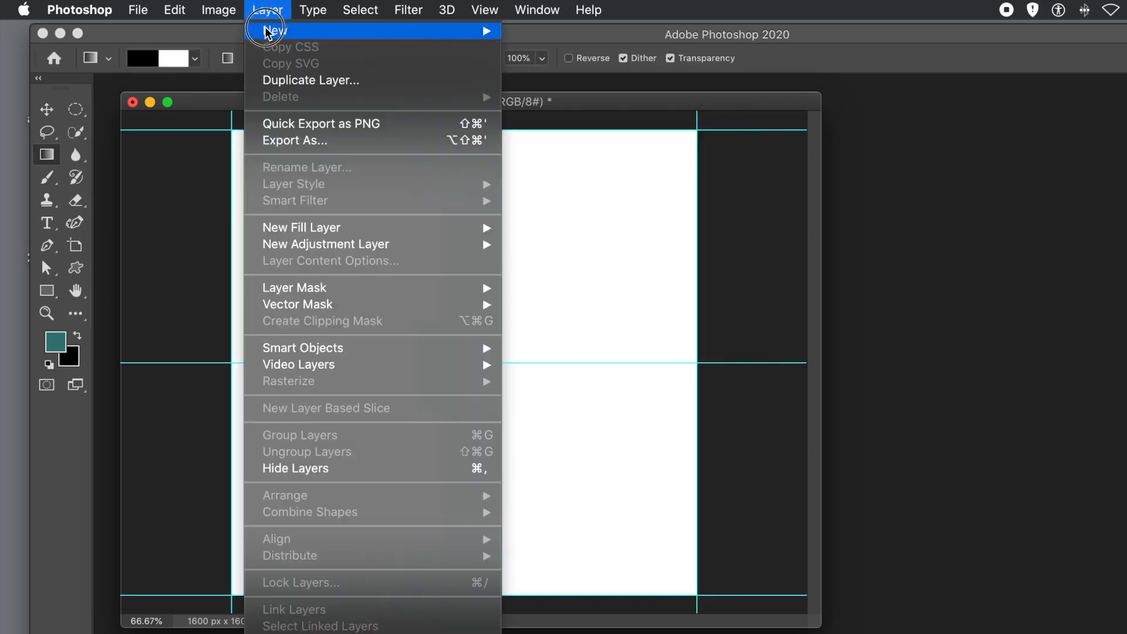
pyautogui.click(267, 32)
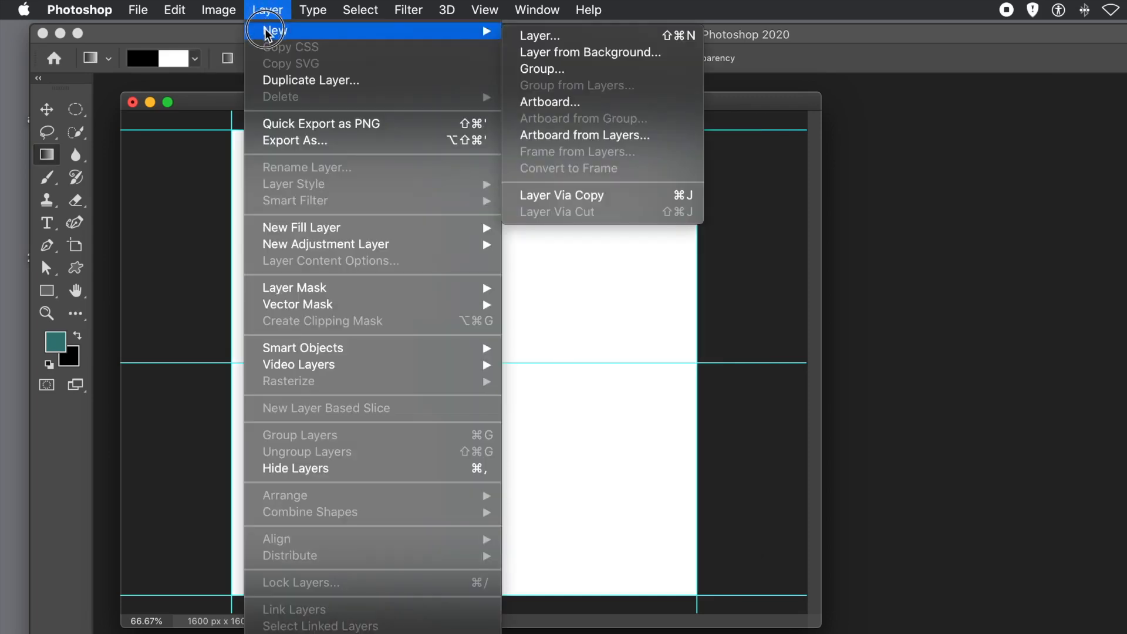
pyautogui.click(560, 37)
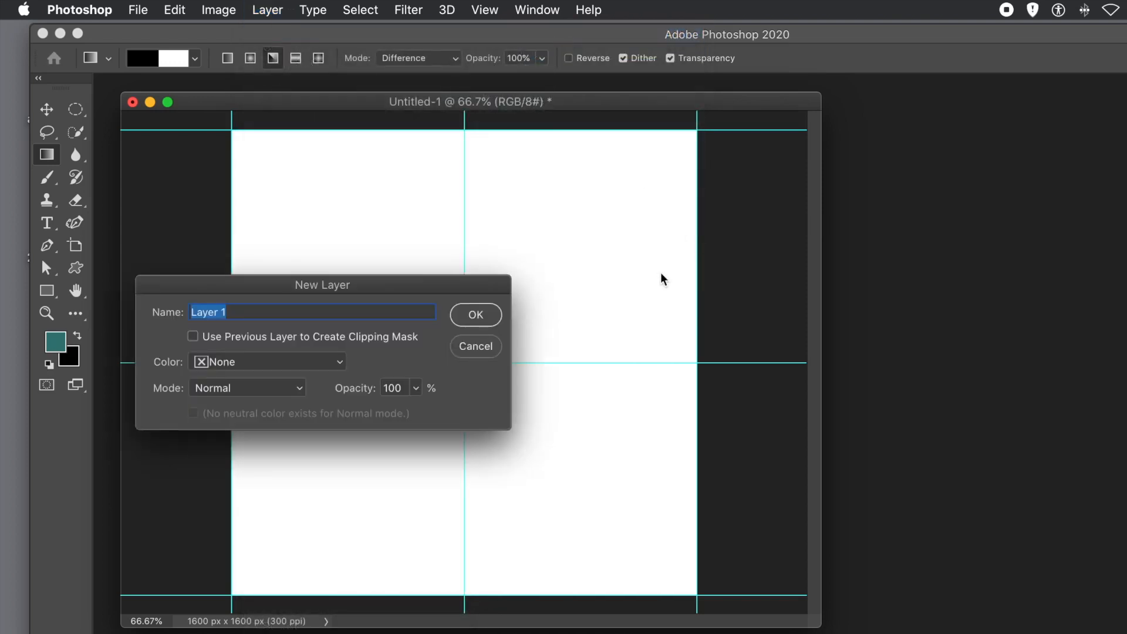
pyautogui.click(477, 317)
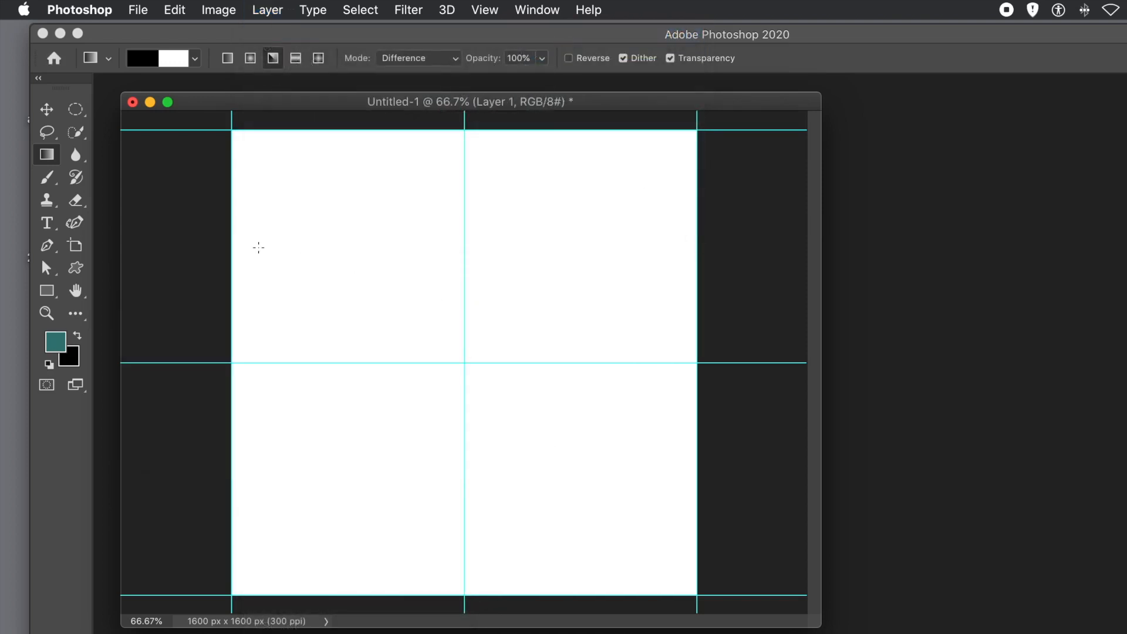
# Draw thirteen Difference-mode angle gradients on Layer 1 at varied angles, each spanning the canvas through the central guide crossing
pyautogui.moveTo(203, 216); pyautogui.dragTo(726, 509)
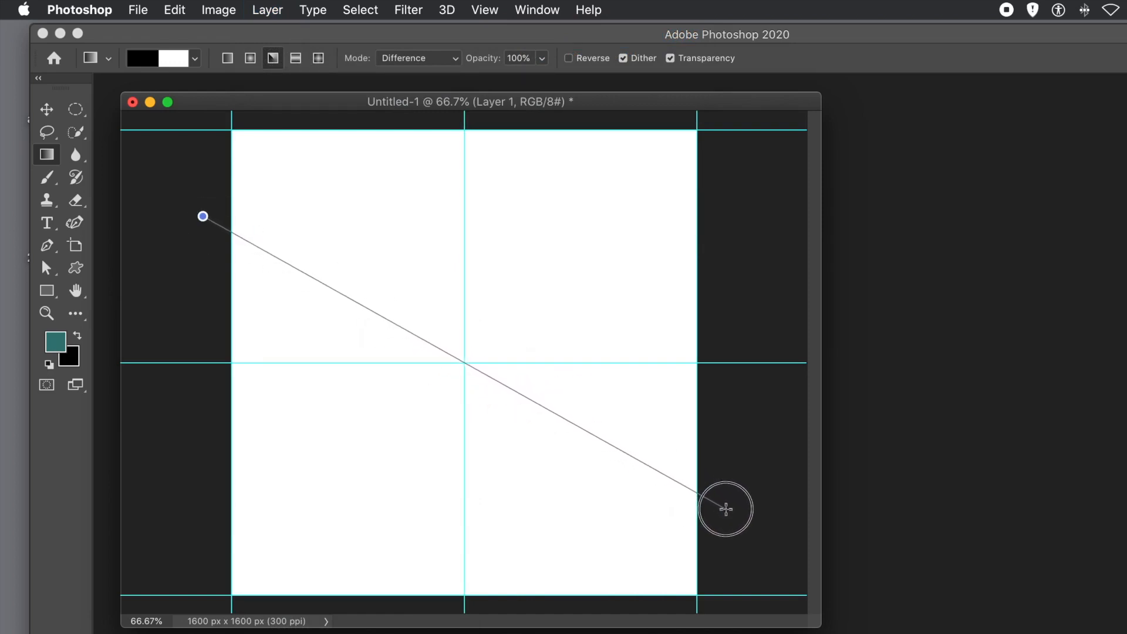
pyautogui.moveTo(726, 509); pyautogui.dragTo(727, 509)
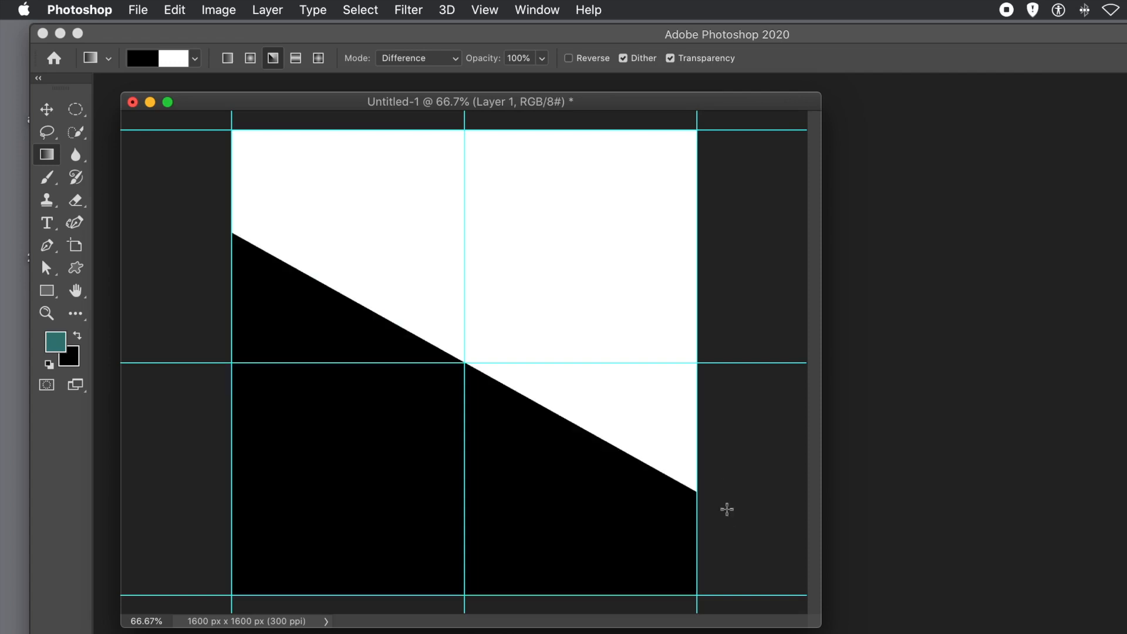
pyautogui.moveTo(189, 468); pyautogui.dragTo(724, 262)
pyautogui.moveTo(208, 173); pyautogui.dragTo(738, 564)
pyautogui.moveTo(191, 326); pyautogui.dragTo(747, 407)
pyautogui.moveTo(270, 119); pyautogui.dragTo(661, 605)
pyautogui.moveTo(278, 606); pyautogui.dragTo(660, 110)
pyautogui.moveTo(408, 122); pyautogui.dragTo(521, 604)
pyautogui.moveTo(209, 284); pyautogui.dragTo(734, 451)
pyautogui.moveTo(213, 260); pyautogui.dragTo(722, 470)
pyautogui.moveTo(209, 281); pyautogui.dragTo(701, 441)
pyautogui.moveTo(204, 388); pyautogui.dragTo(752, 337)
pyautogui.moveTo(231, 149); pyautogui.dragTo(720, 589)
pyautogui.moveTo(199, 562); pyautogui.dragTo(722, 168)
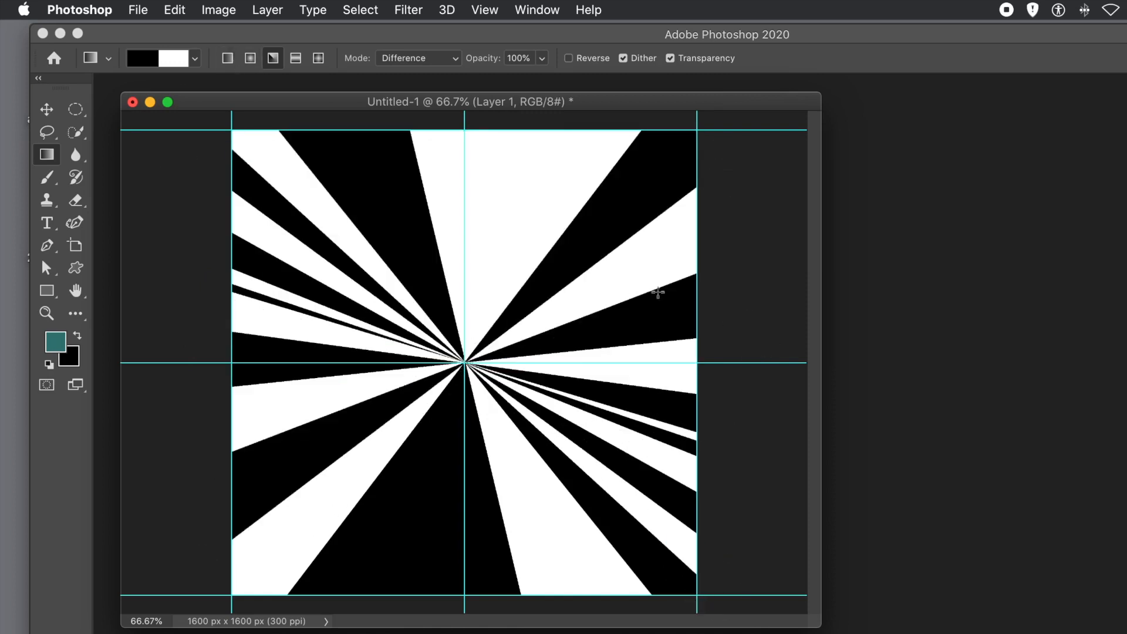
# Clear all canvas guides from the document
pyautogui.click(492, 12)
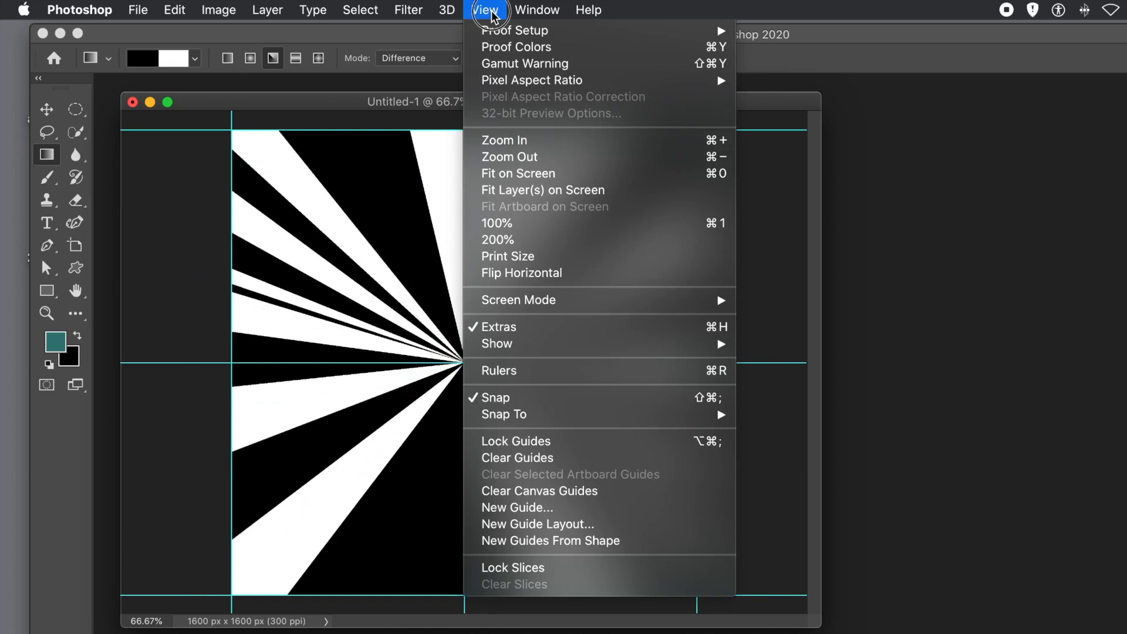
pyautogui.click(556, 493)
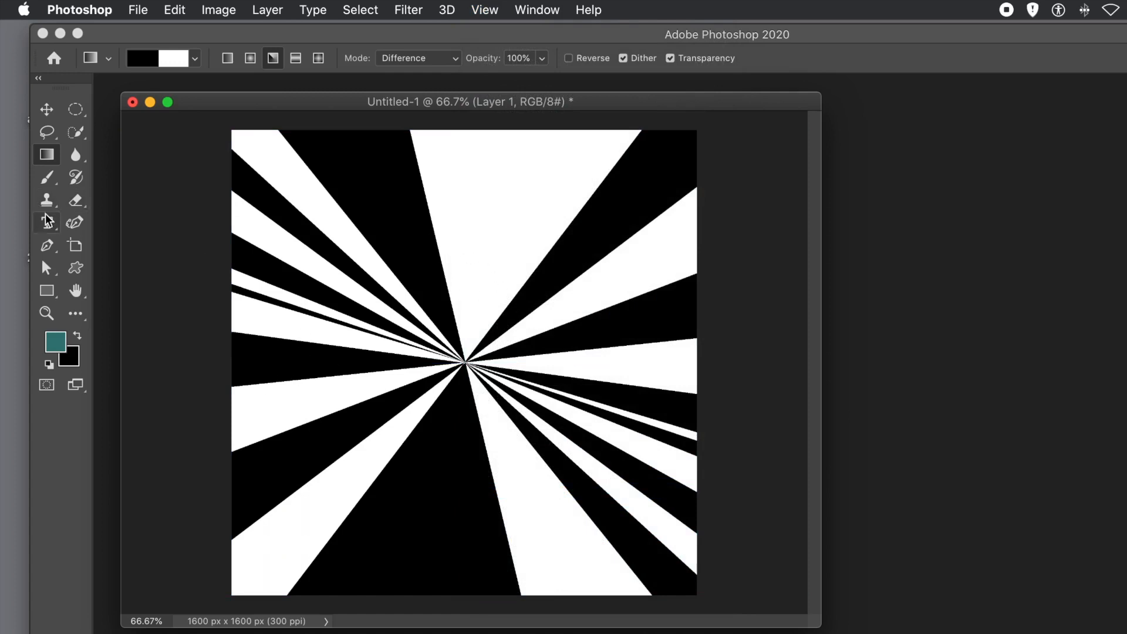
# Prepare the Rectangle tool in Pixels mode with the foreground colour sampled as white (ffffff) from a ray
pyautogui.click(48, 291)
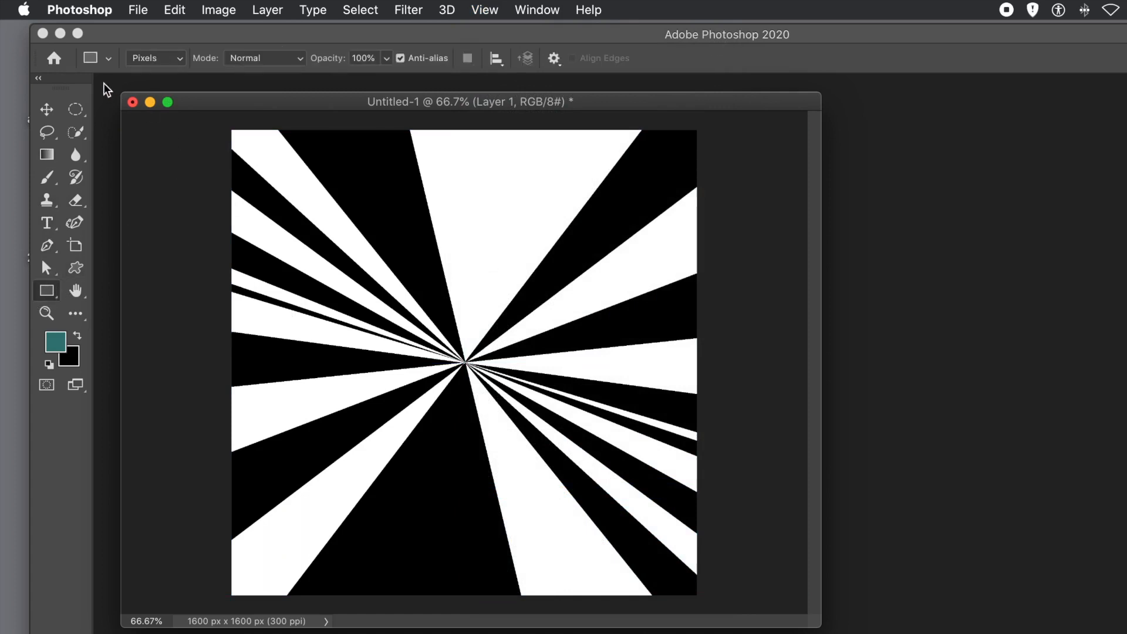
pyautogui.click(151, 58)
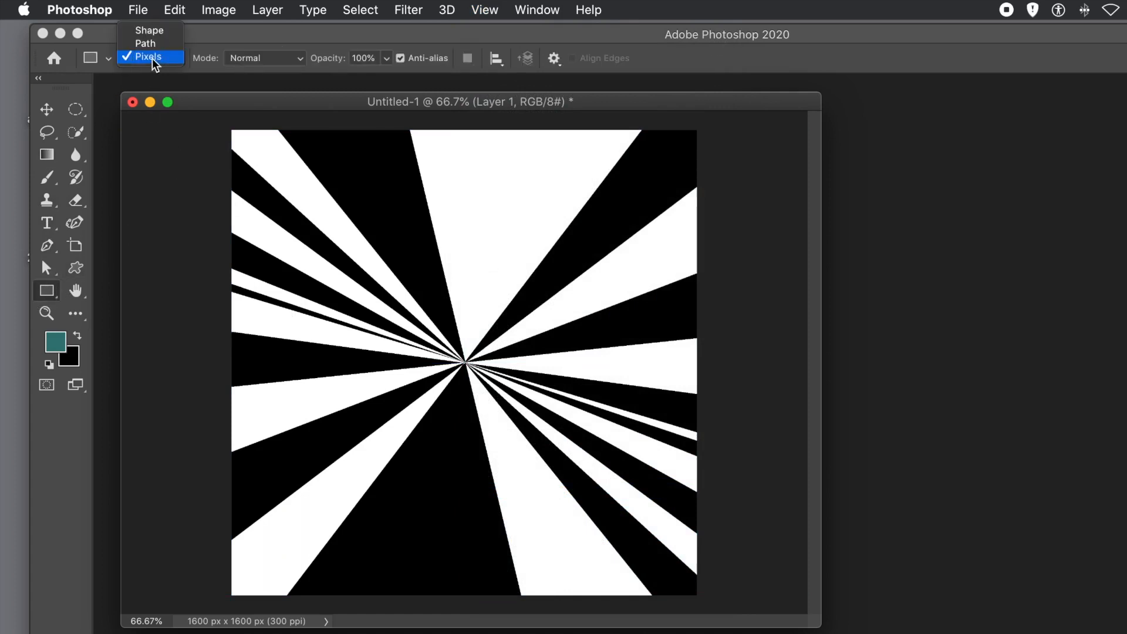
pyautogui.click(152, 58)
pyautogui.click(54, 341)
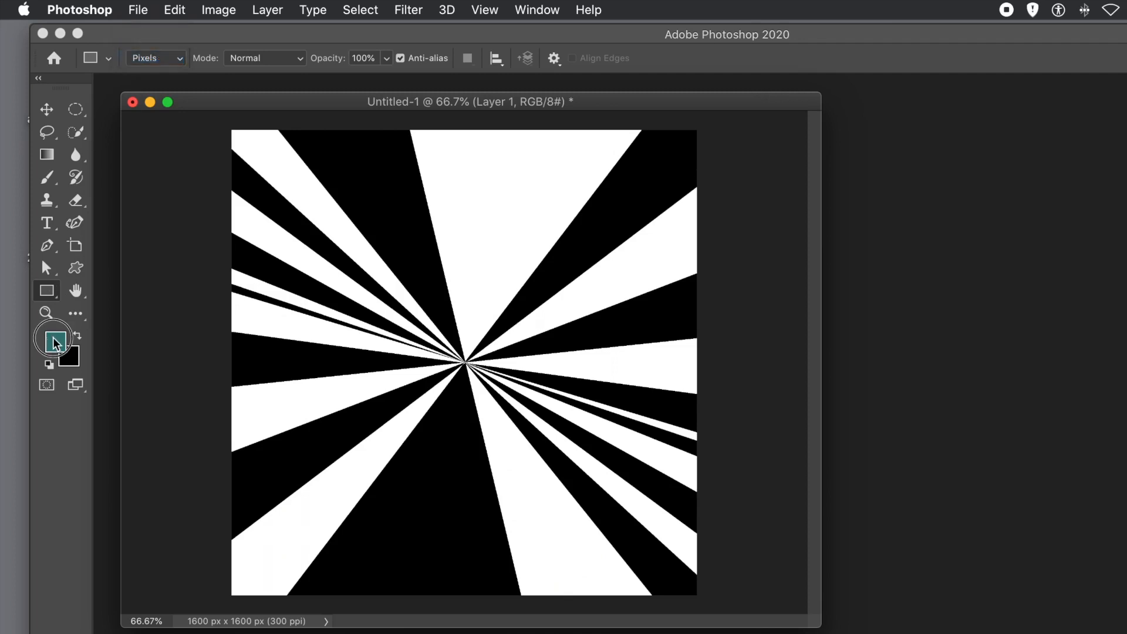
pyautogui.click(281, 171)
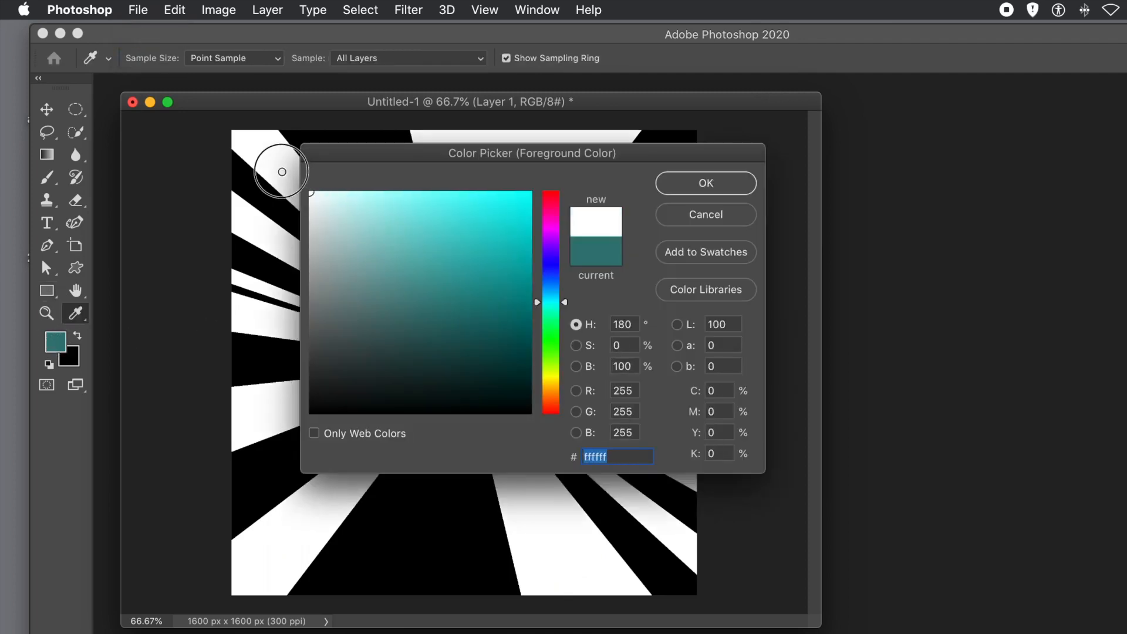
pyautogui.click(708, 178)
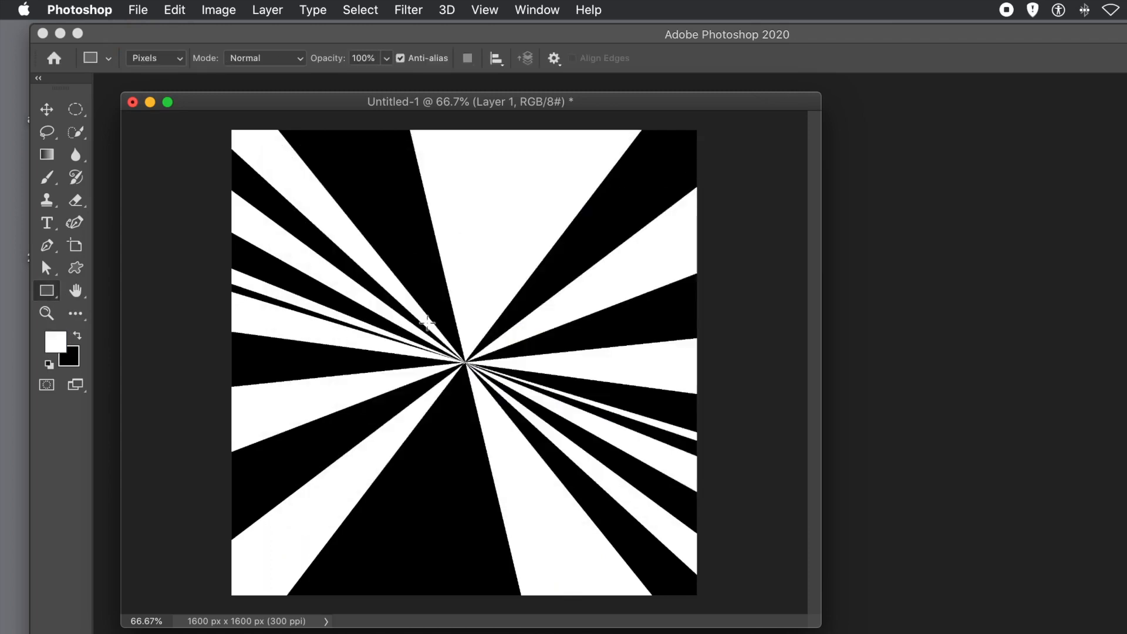
# Try a wide white rectangle over the centre of the rays and undo it
pyautogui.moveTo(401, 311); pyautogui.dragTo(533, 417)
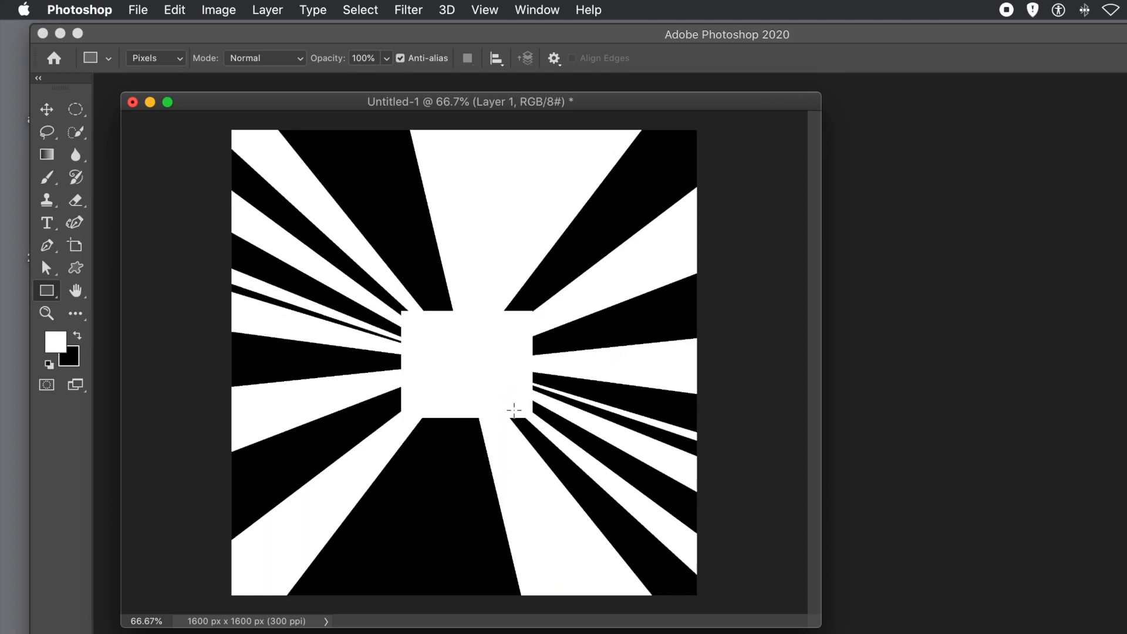
pyautogui.press('super+z')
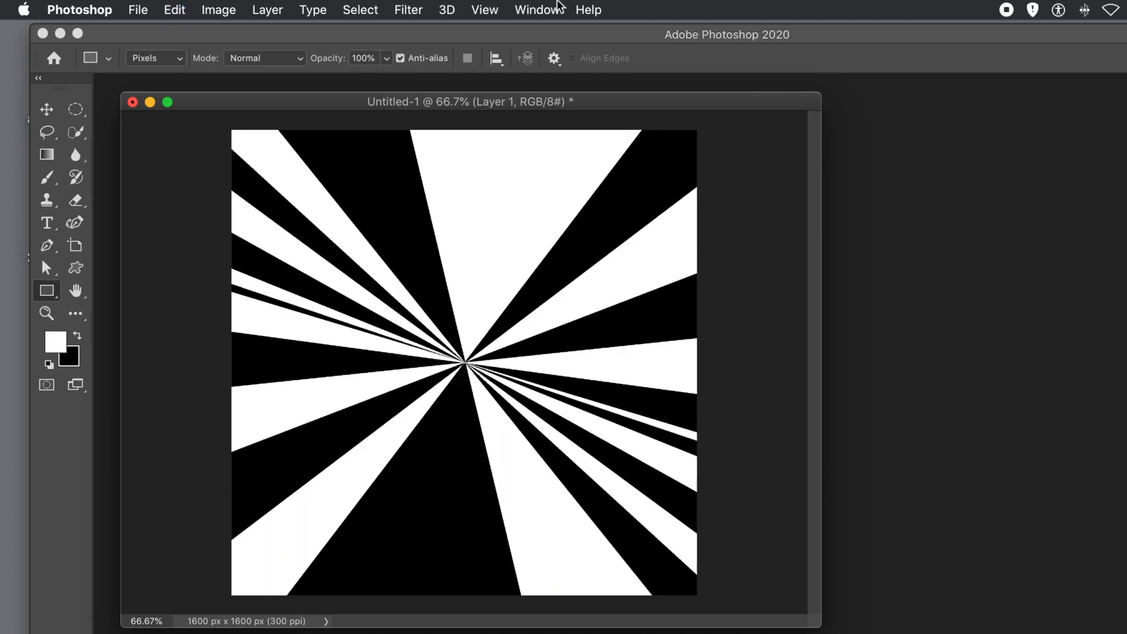
# Show the Layers panel and place it over the right side of the canvas
pyautogui.click(537, 10)
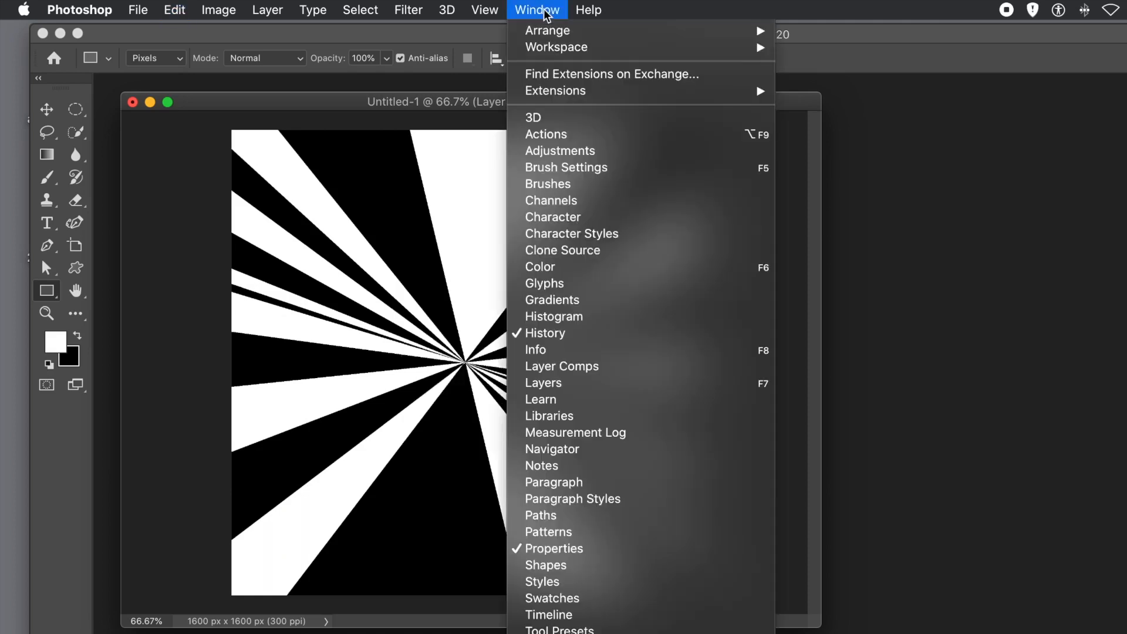
pyautogui.click(543, 382)
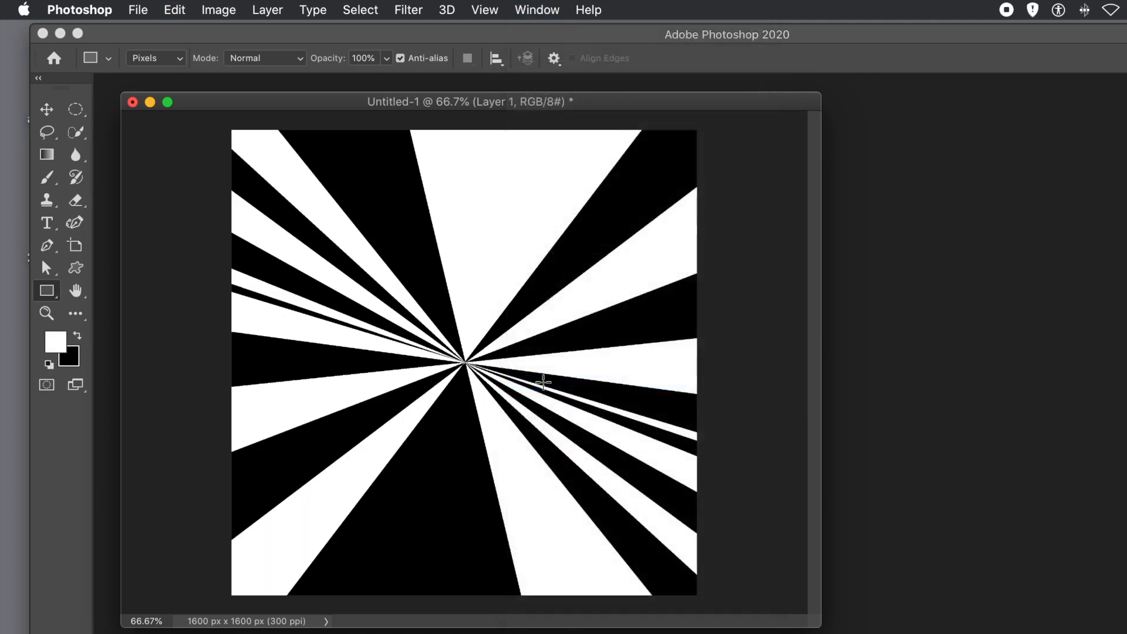
pyautogui.moveTo(395, 283); pyautogui.dragTo(632, 241)
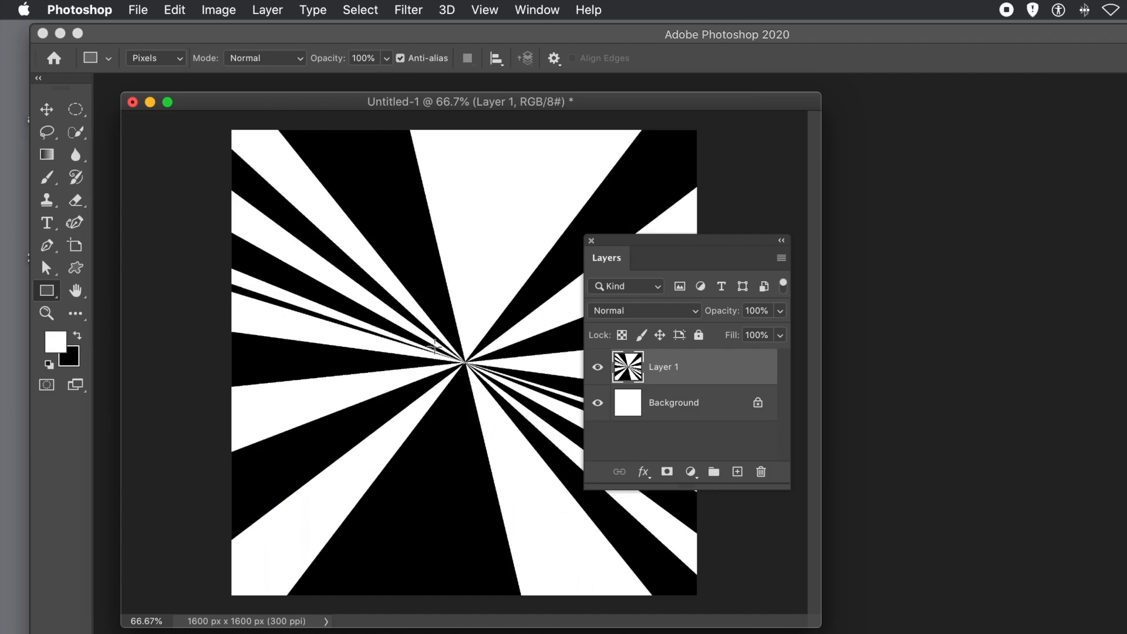
# Try a tall, narrow white rectangle over the centre of the rays on Layer 1 and undo it
pyautogui.moveTo(419, 261); pyautogui.dragTo(498, 499)
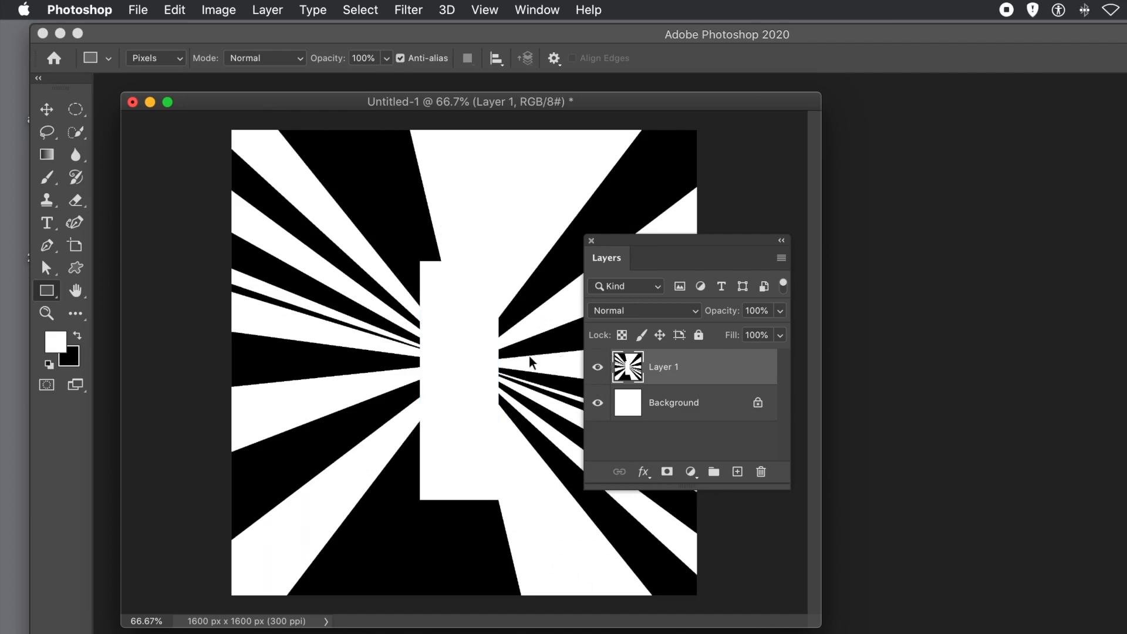
pyautogui.press('super+z')
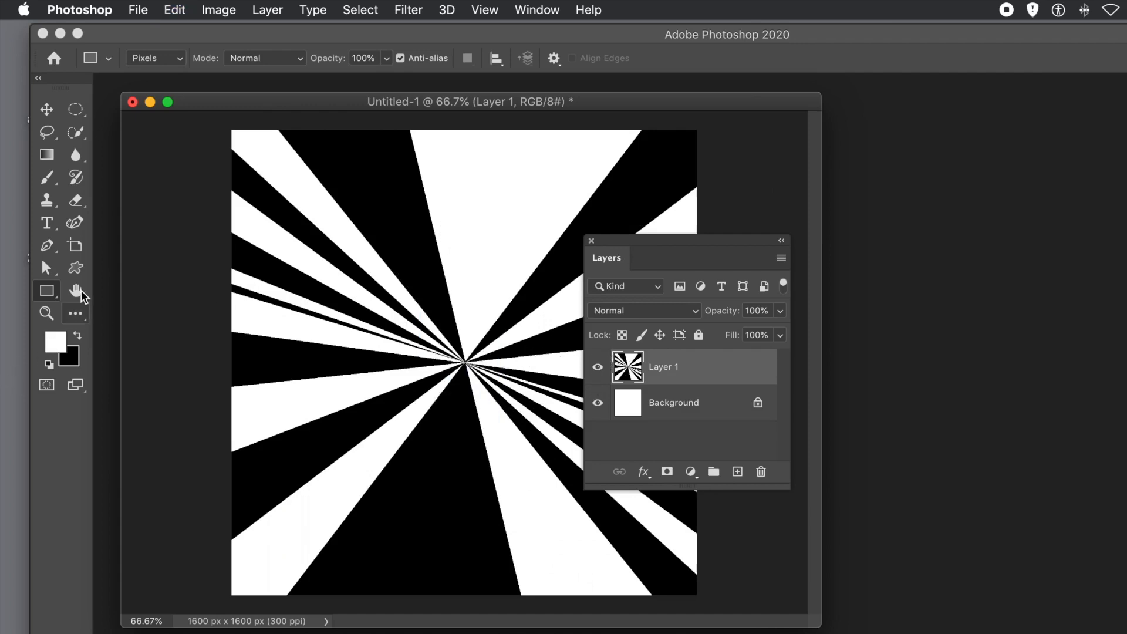
# Try a nearly round and a flat white ellipse over the ray centre with the Ellipse tool, undoing each one
pyautogui.moveTo(53, 292); pyautogui.dragTo(118, 323)
pyautogui.moveTo(380, 293); pyautogui.dragTo(532, 430)
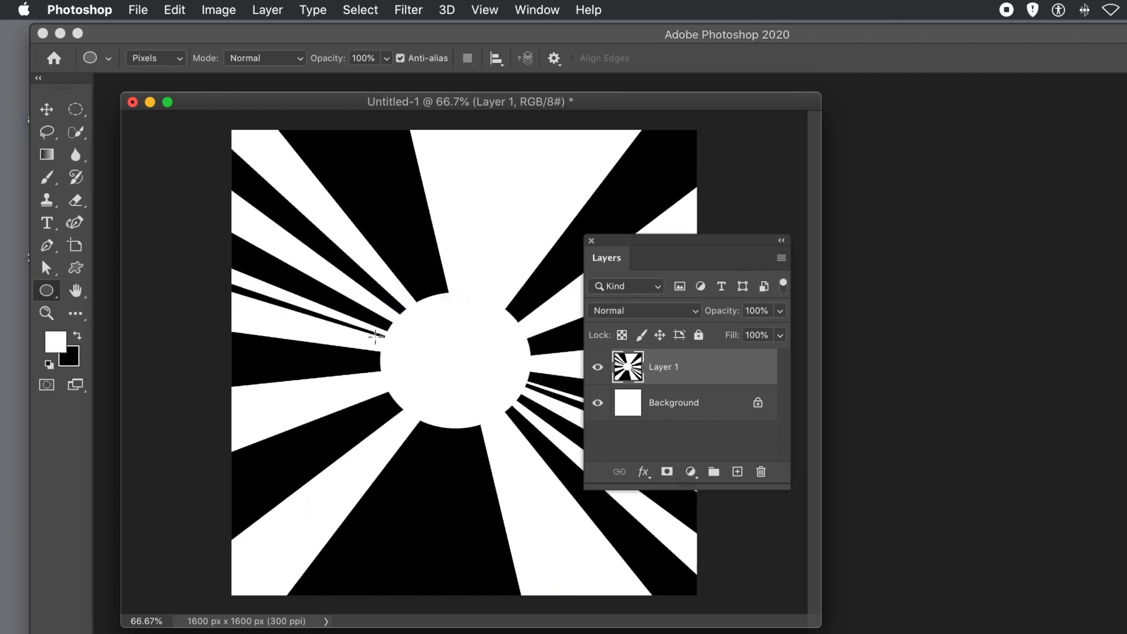
pyautogui.press('super+z')
pyautogui.moveTo(360, 330); pyautogui.dragTo(519, 390)
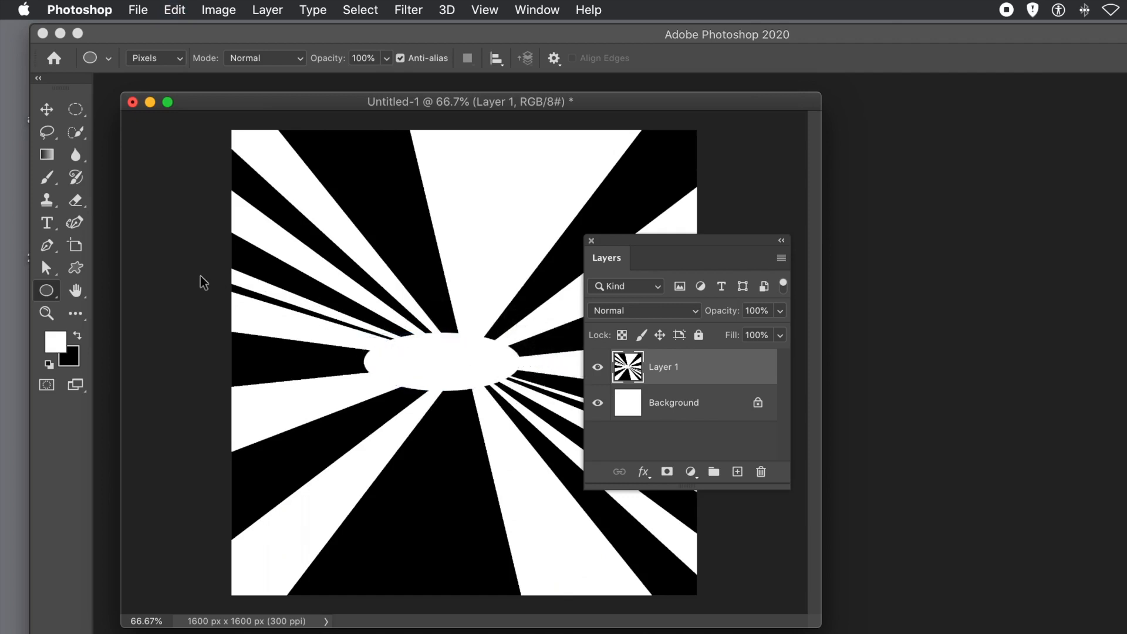
pyautogui.press('super+z')
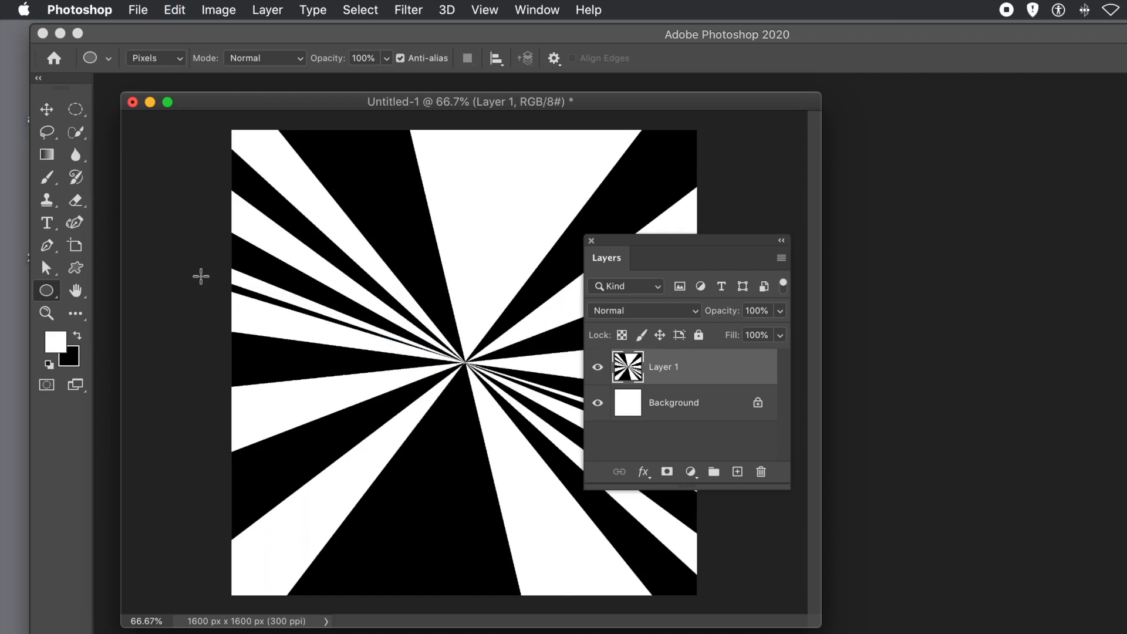
# Try a notched white polygon about 492 by 396 px over the ray centre with the Pen tool, then remove the notch's inner anchor point
pyautogui.click(50, 247)
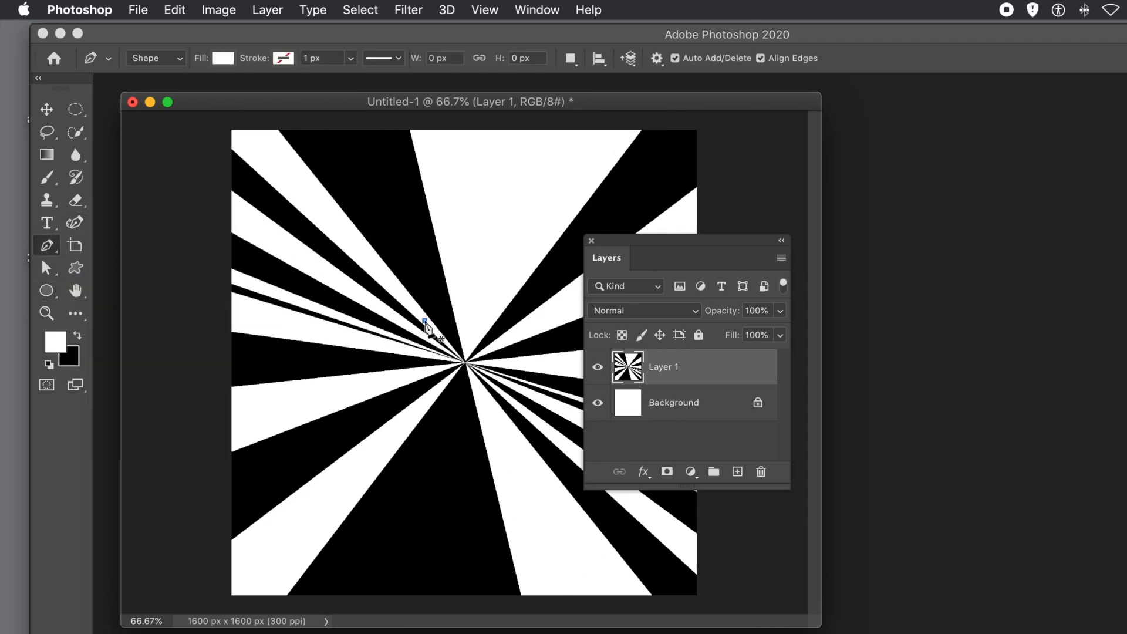
pyautogui.click(382, 392)
pyautogui.click(426, 411)
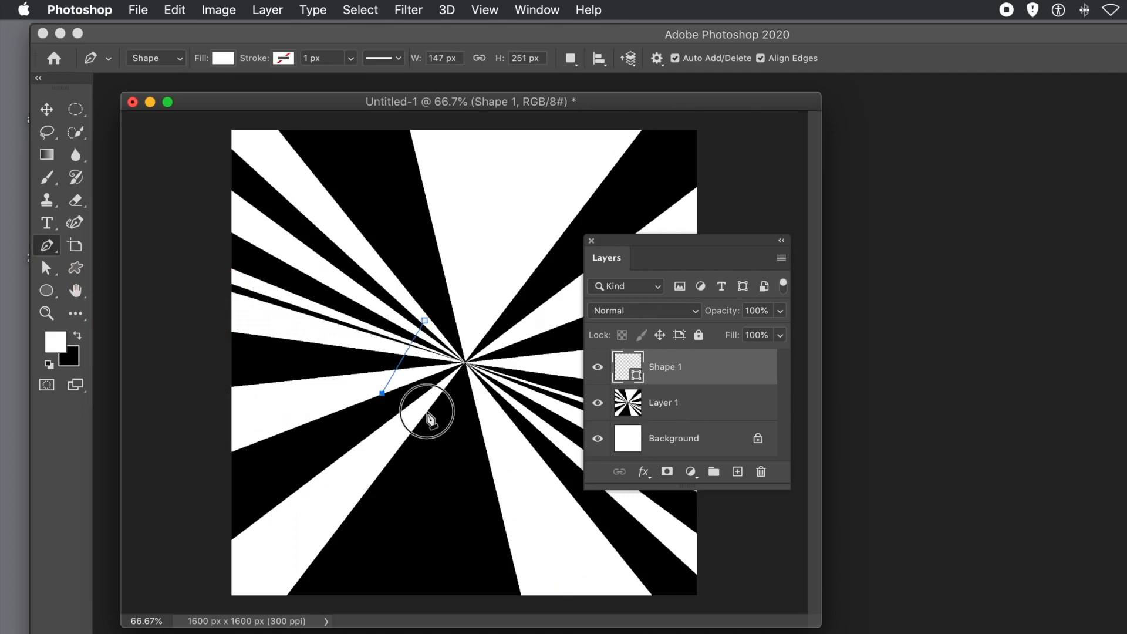
pyautogui.click(514, 392)
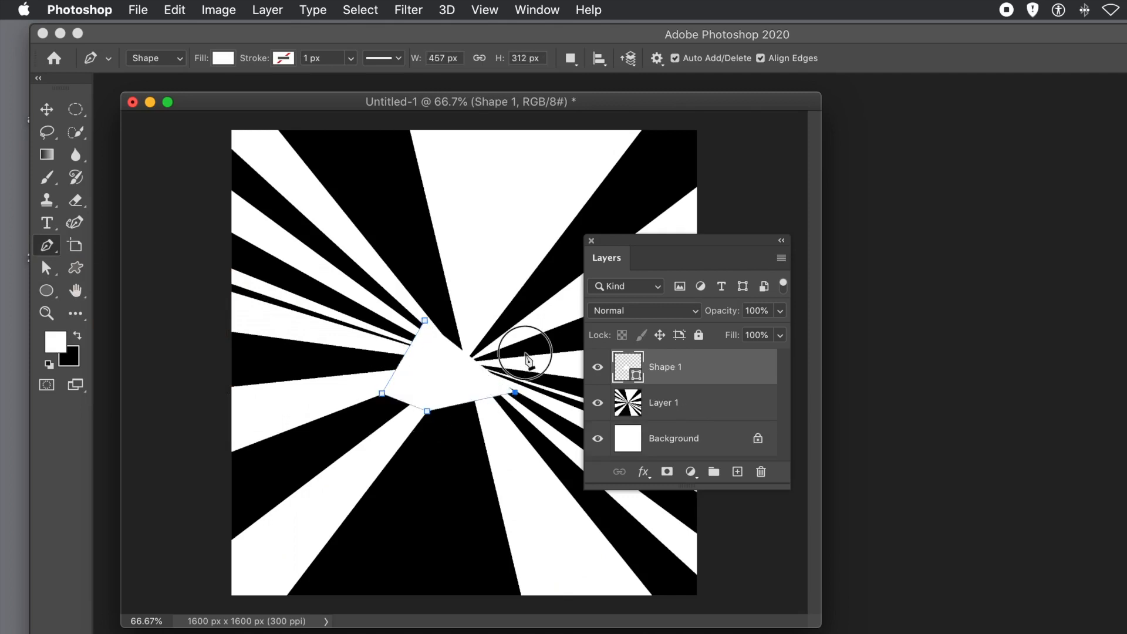
pyautogui.click(525, 354)
pyautogui.click(475, 312)
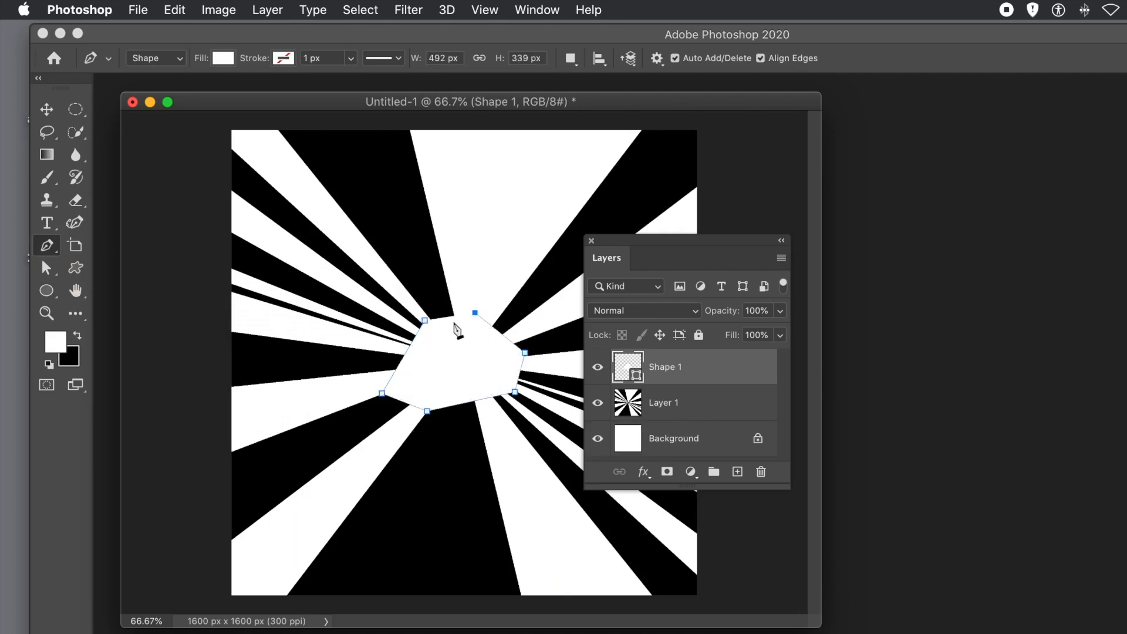
pyautogui.click(453, 379)
pyautogui.click(454, 296)
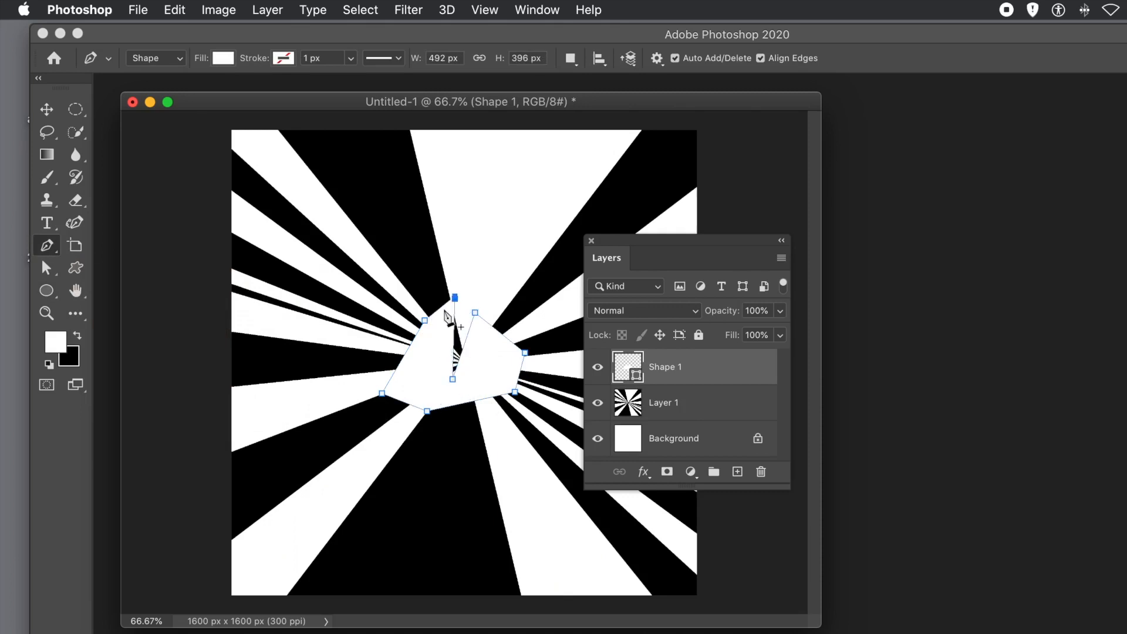
pyautogui.click(426, 321)
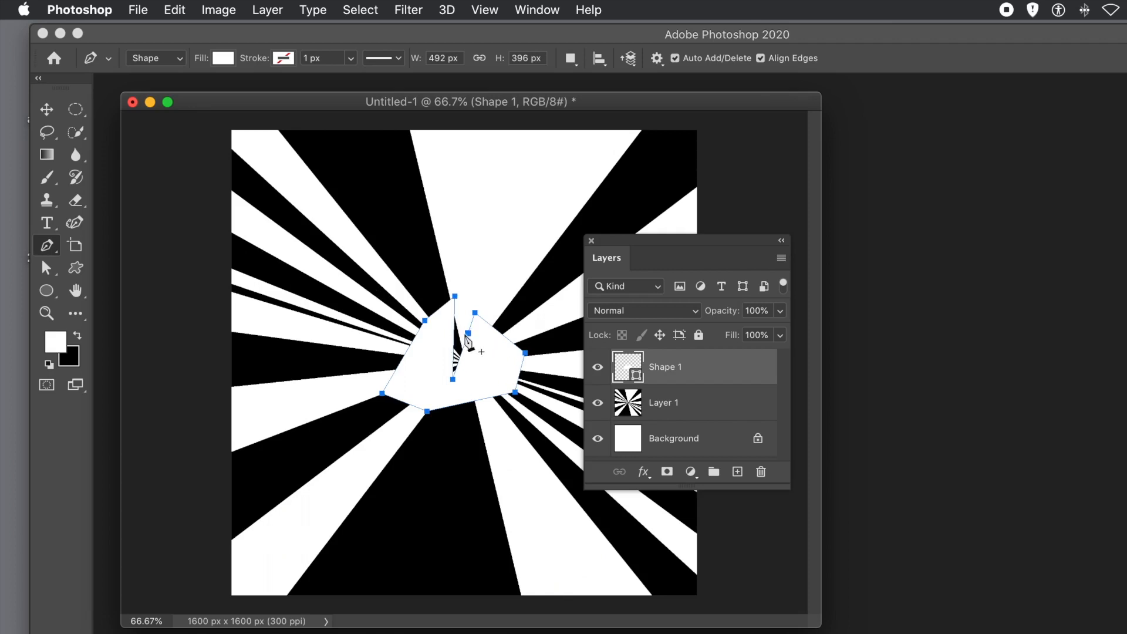
pyautogui.click(453, 380)
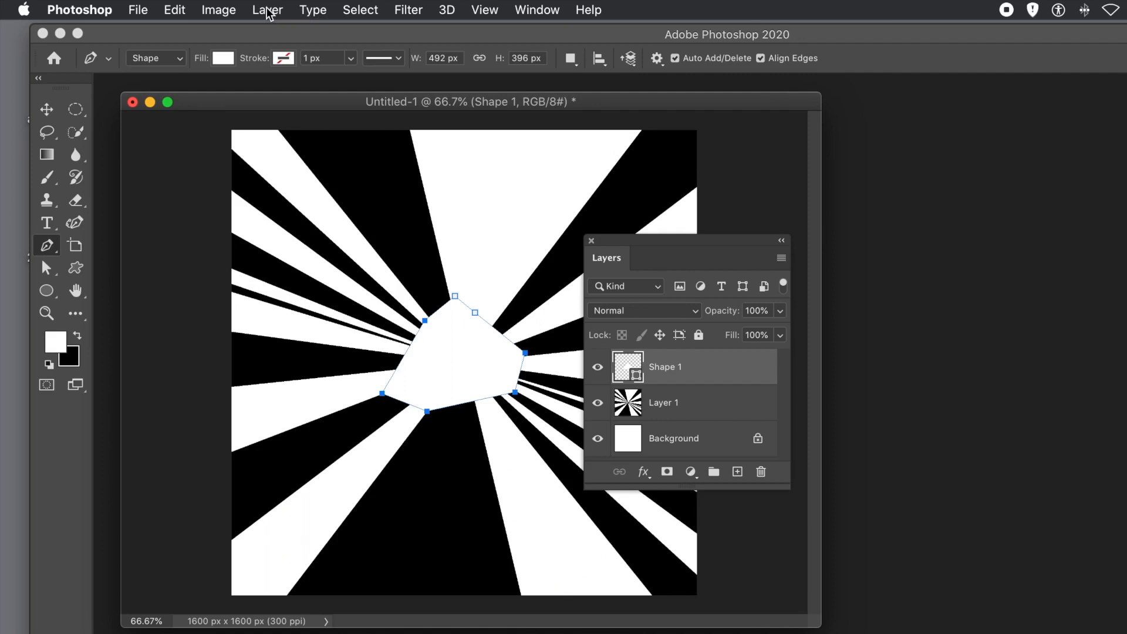
# Select Layer 1 together with Shape 1 and try to merge the two layers
pyautogui.keyDown('shift'); pyautogui.click(673, 409); pyautogui.keyUp('shift')
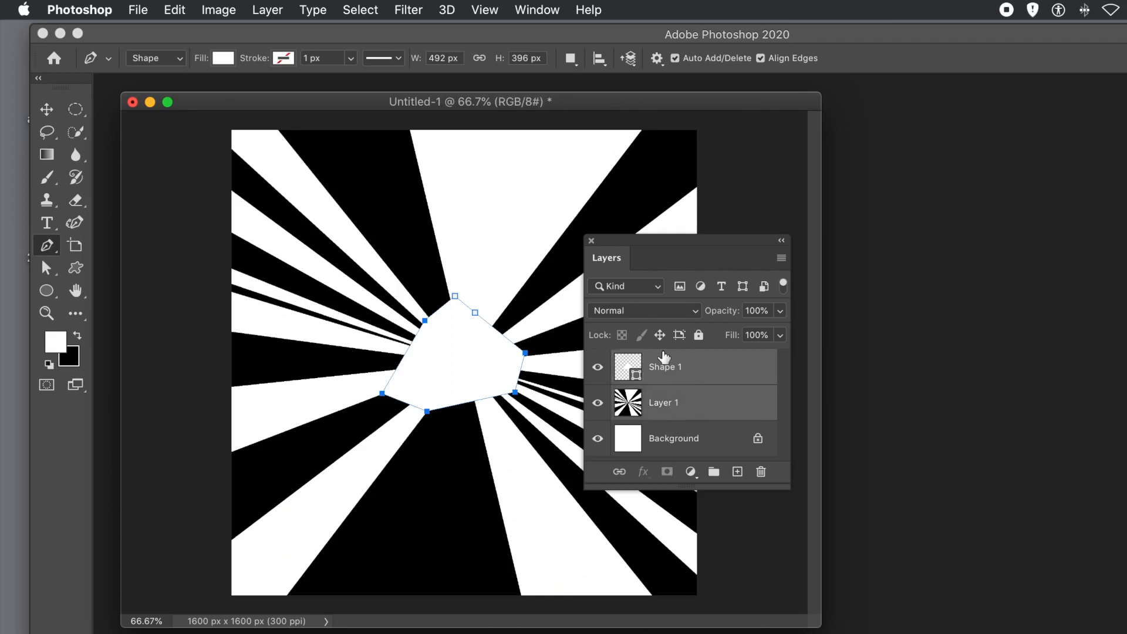
pyautogui.click(261, 12)
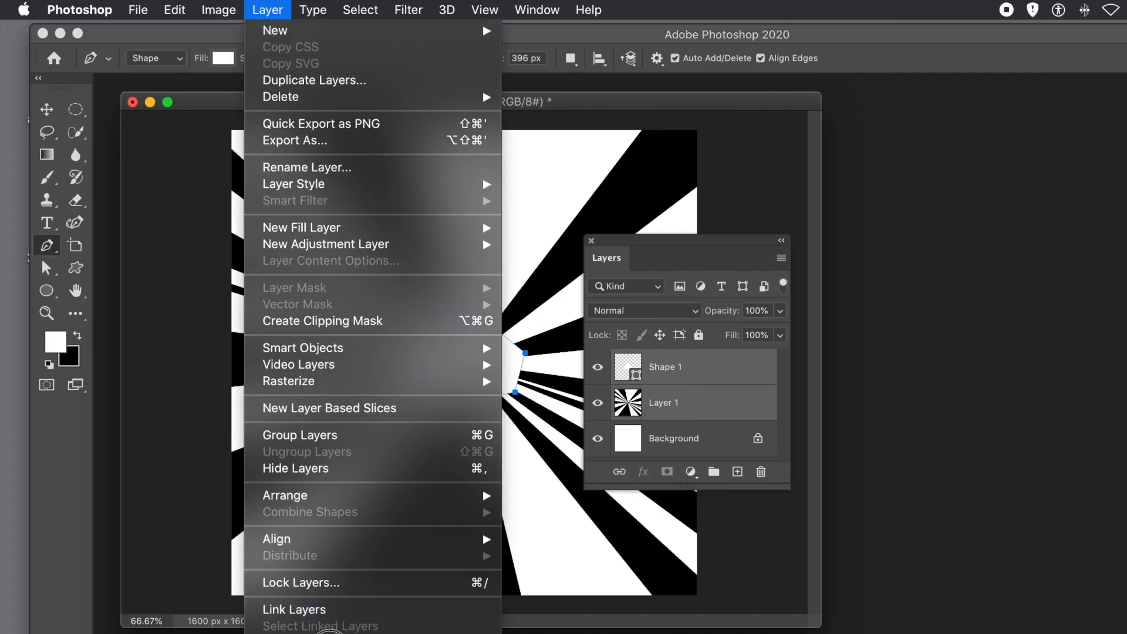
pyautogui.click(322, 633)
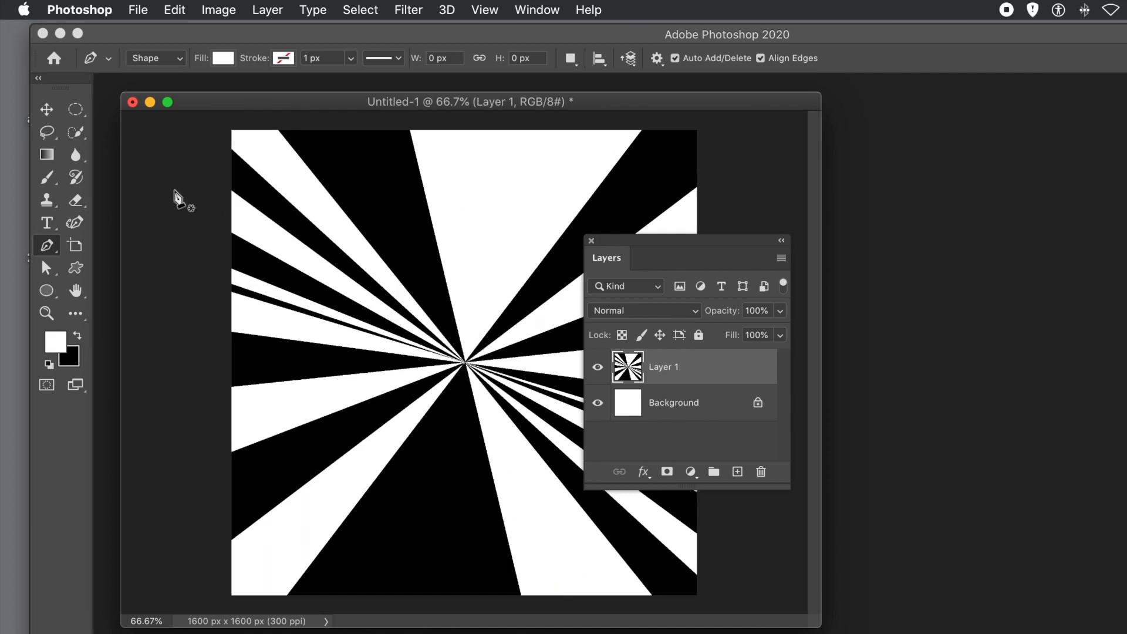
# Convert Layer 1 to a smart object
pyautogui.click(48, 109)
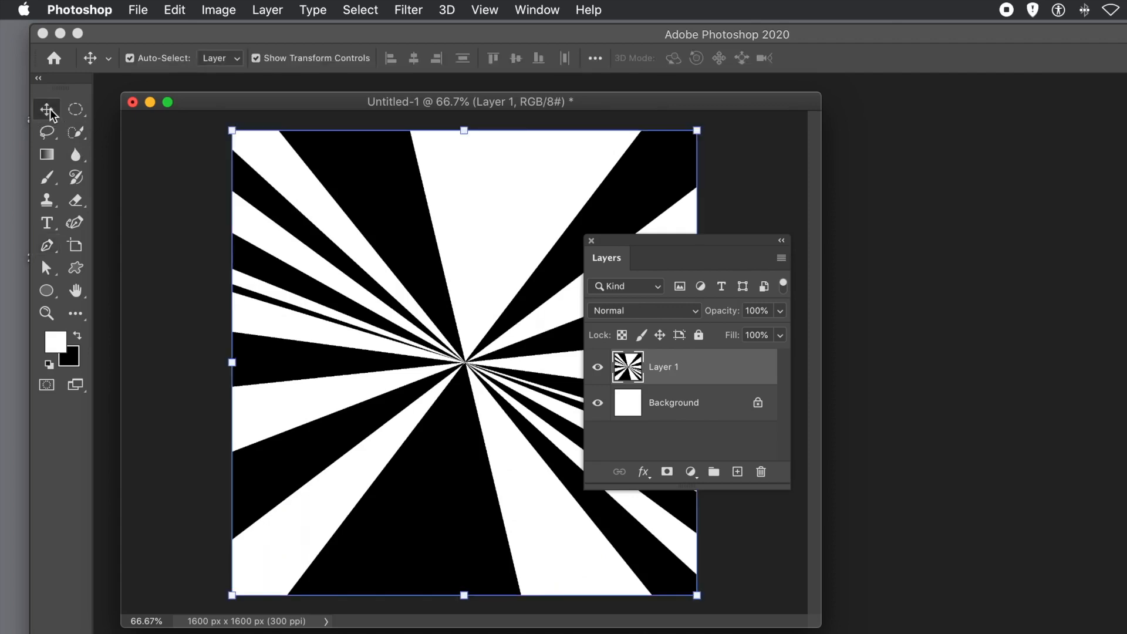
pyautogui.click(267, 10)
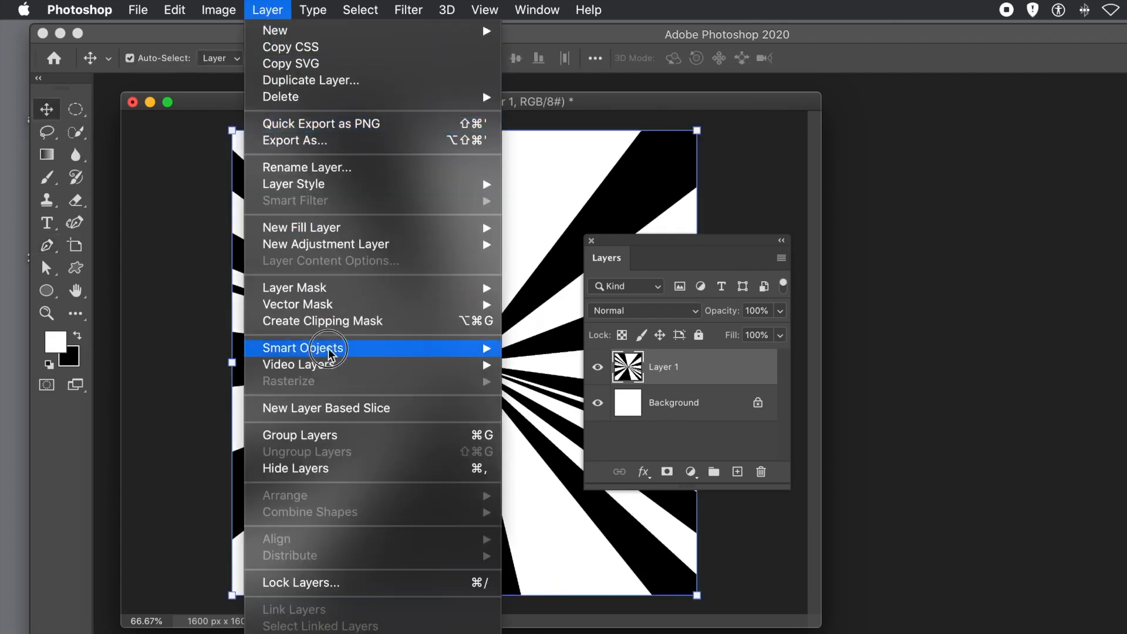
pyautogui.moveTo(445, 352)
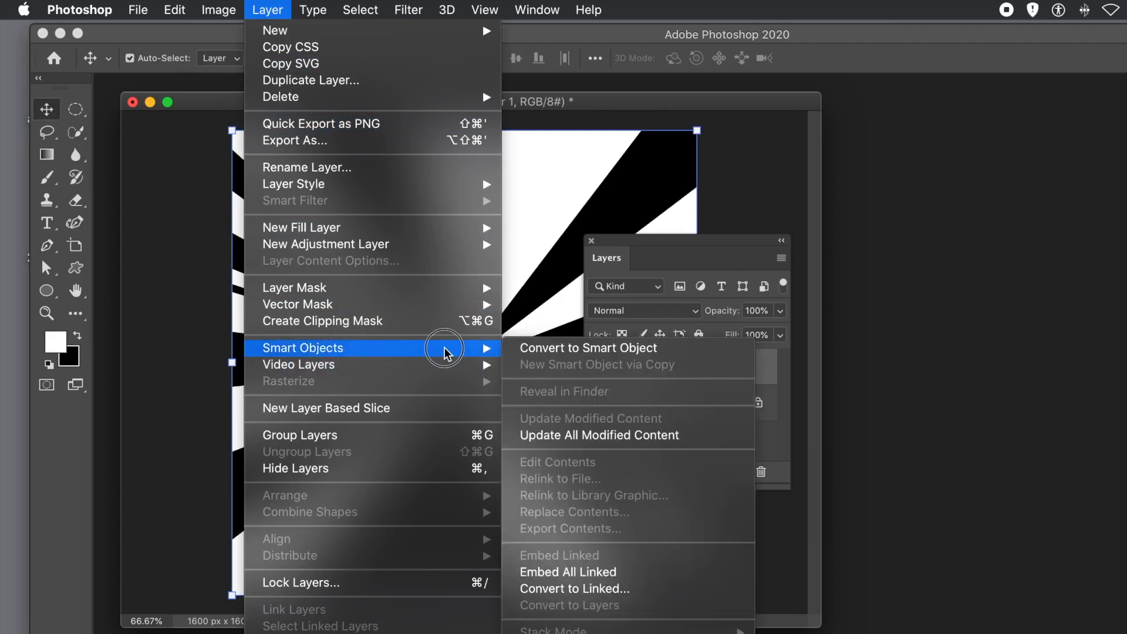
pyautogui.click(567, 351)
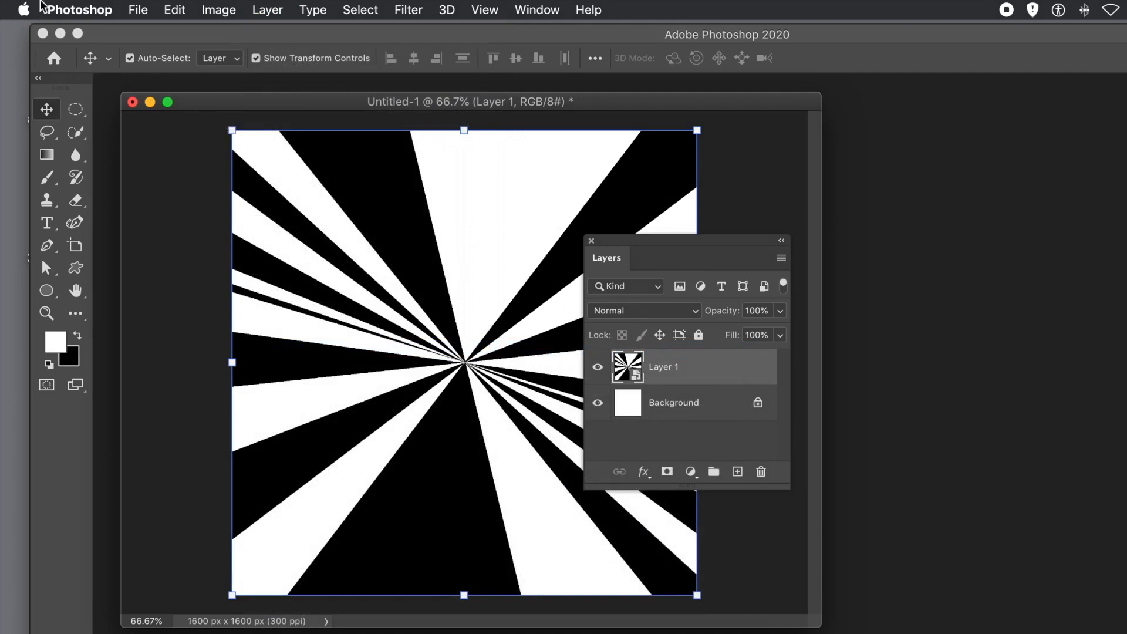
# Try distorting Layer 1 by pulling its upper-left corner in towards the ray centre, and cancel the transform
pyautogui.click(174, 13)
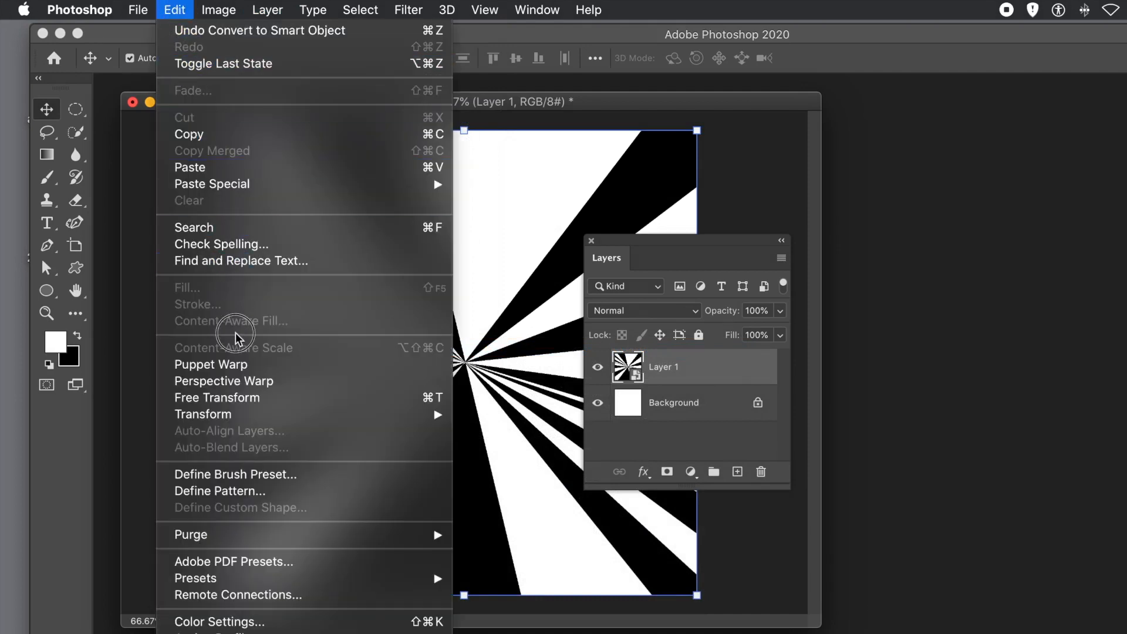
pyautogui.moveTo(254, 419)
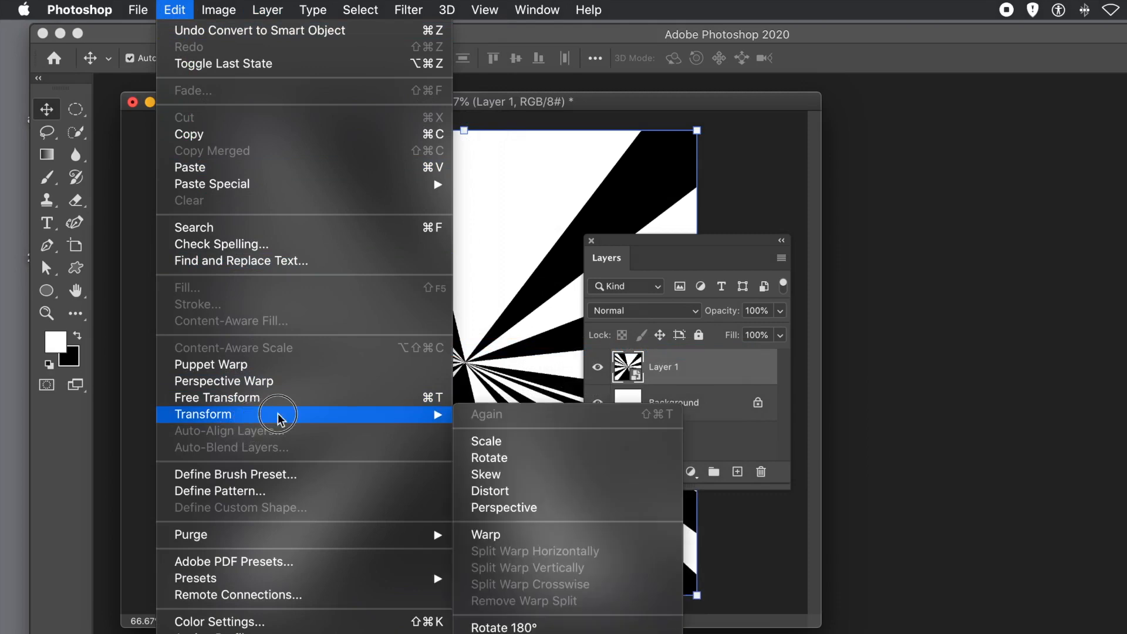
pyautogui.click(552, 491)
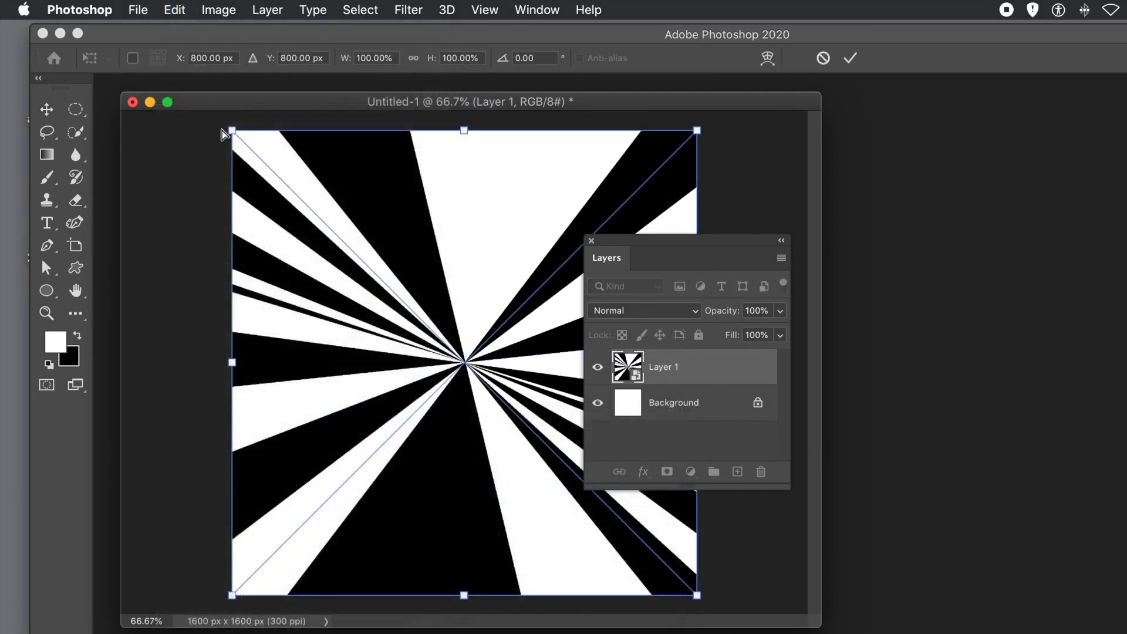
pyautogui.moveTo(230, 134); pyautogui.dragTo(408, 317)
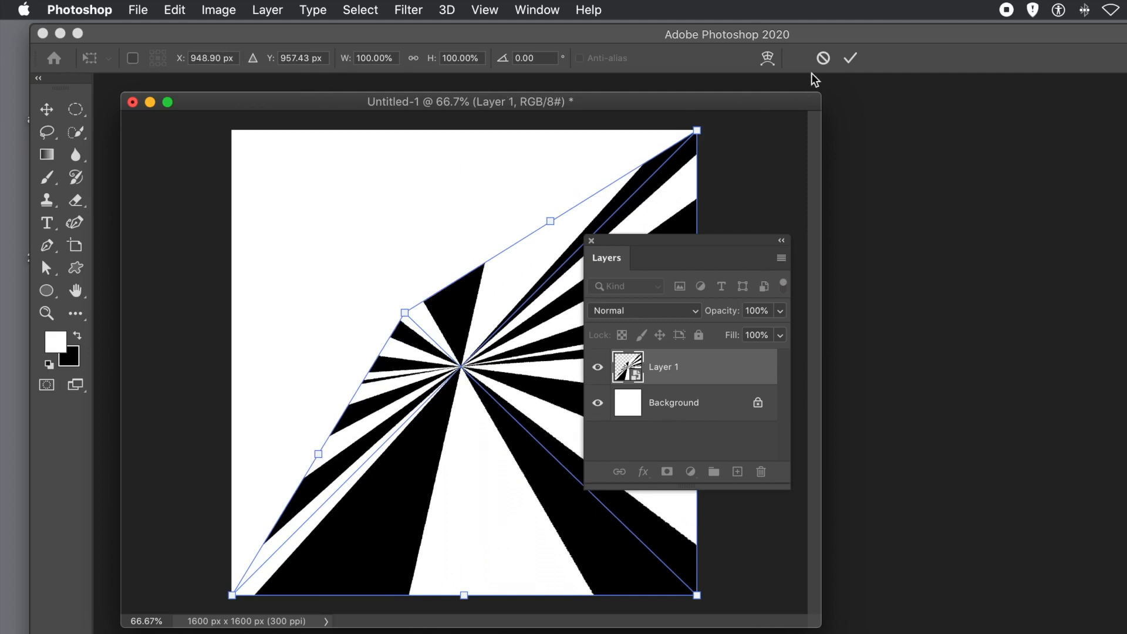
pyautogui.click(824, 58)
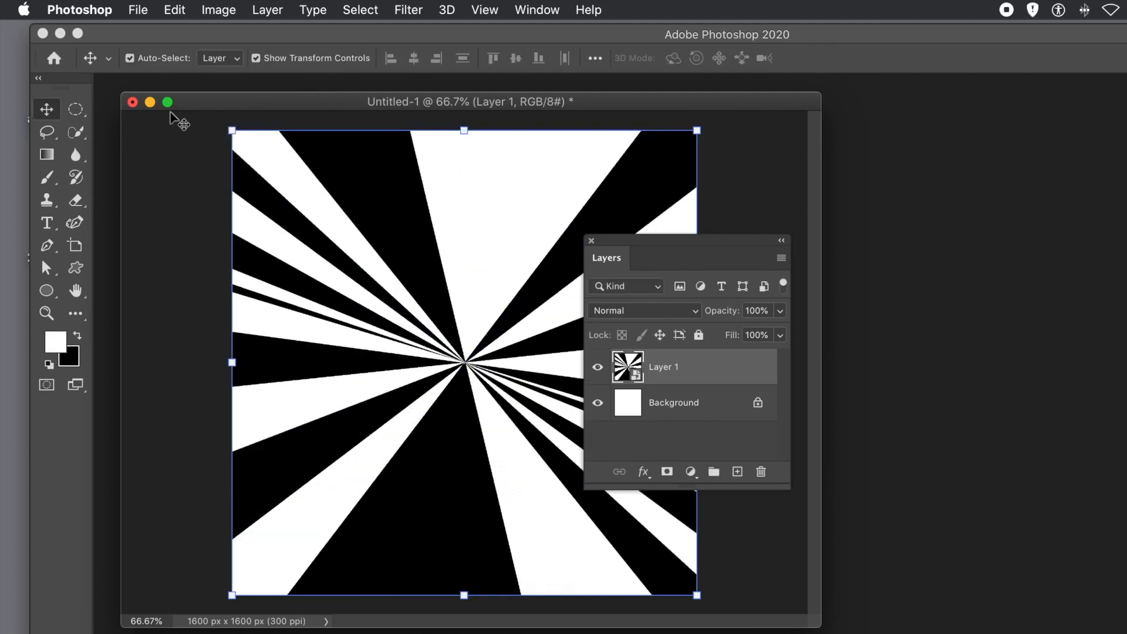
# Scale Layer 1 to about 48% width and 53% height, and place it in the upper-left part of the canvas
pyautogui.moveTo(232, 130); pyautogui.dragTo(488, 359)
pyautogui.moveTo(546, 406); pyautogui.dragTo(338, 257)
pyautogui.doubleClick(338, 253)
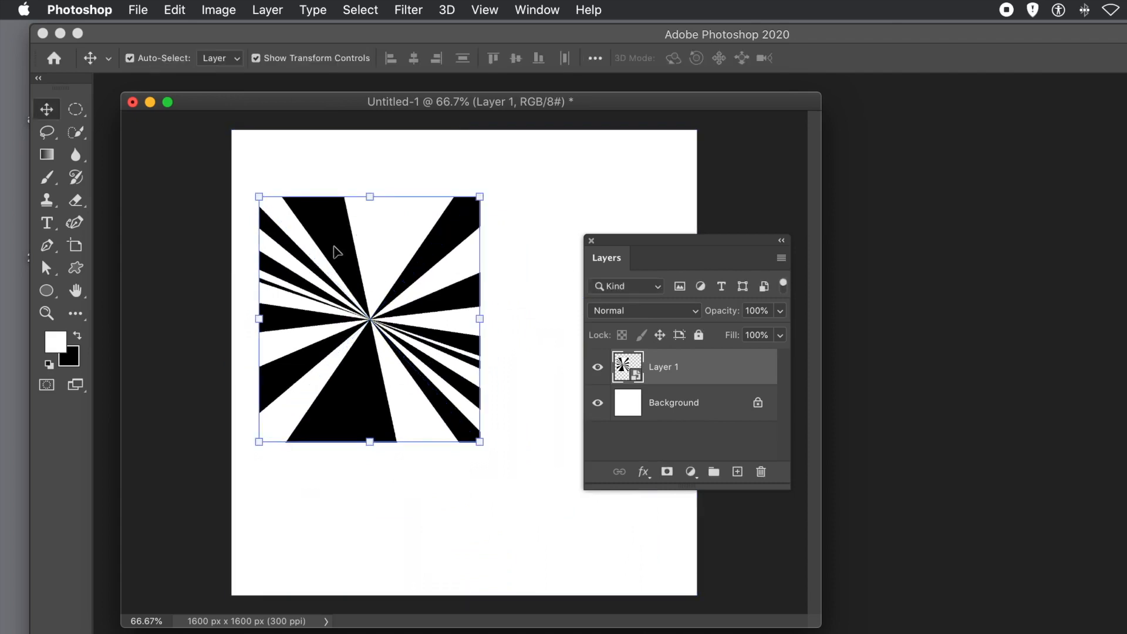
# Place two copies of the scaled rays along the canvas's right side, one above the other, and close the Layers panel
pyautogui.moveTo(327, 245); pyautogui.dragTo(527, 257)
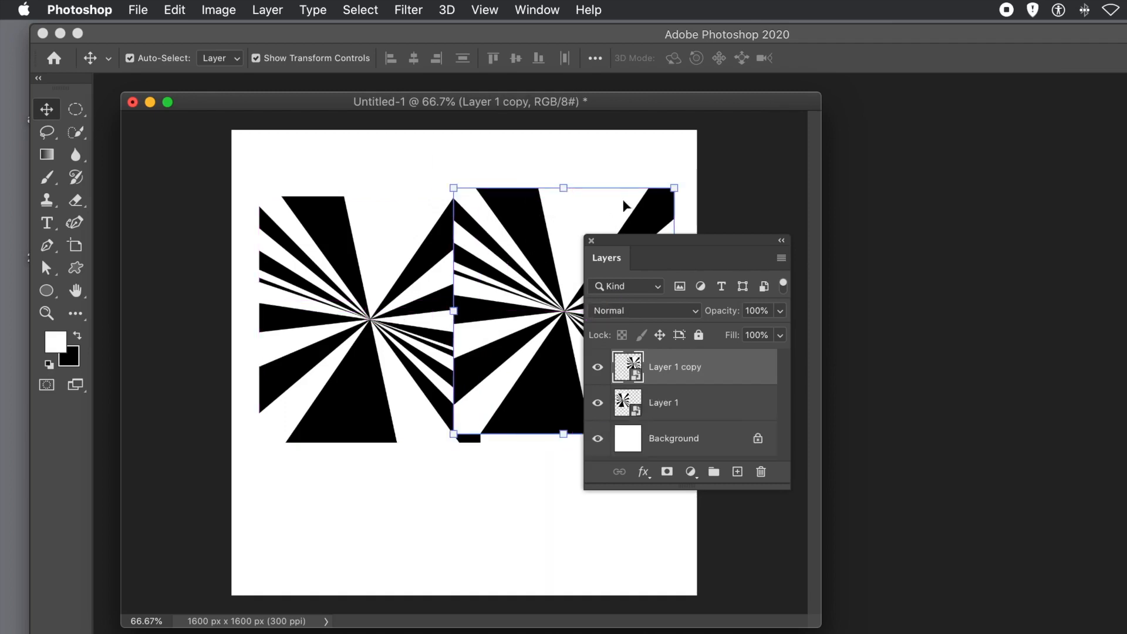
pyautogui.moveTo(630, 245); pyautogui.dragTo(740, 236)
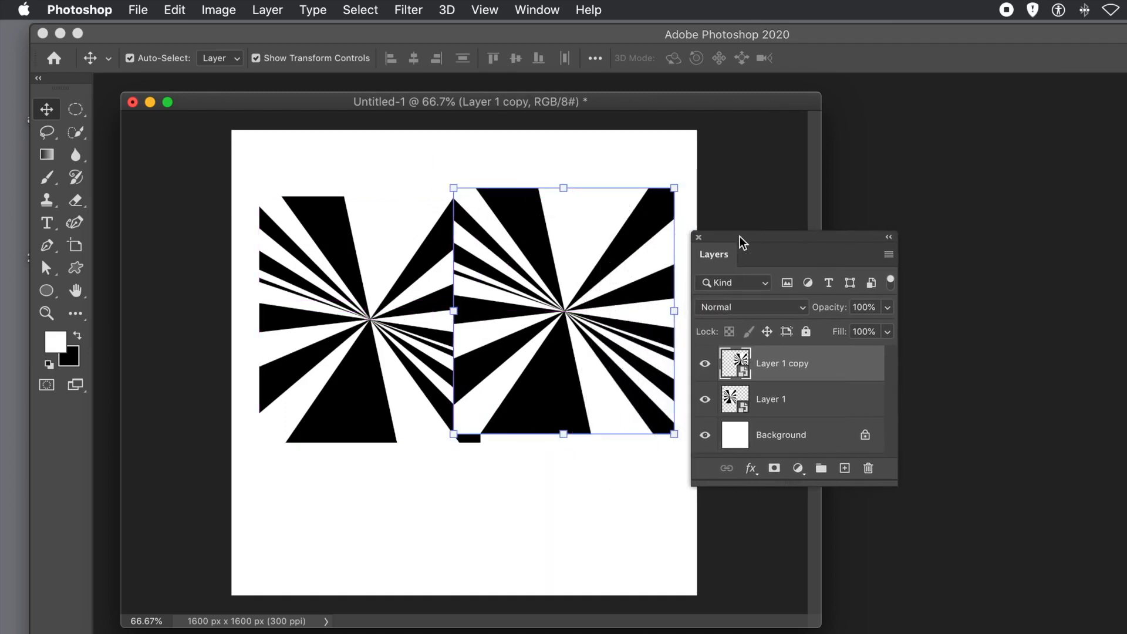
pyautogui.click(698, 237)
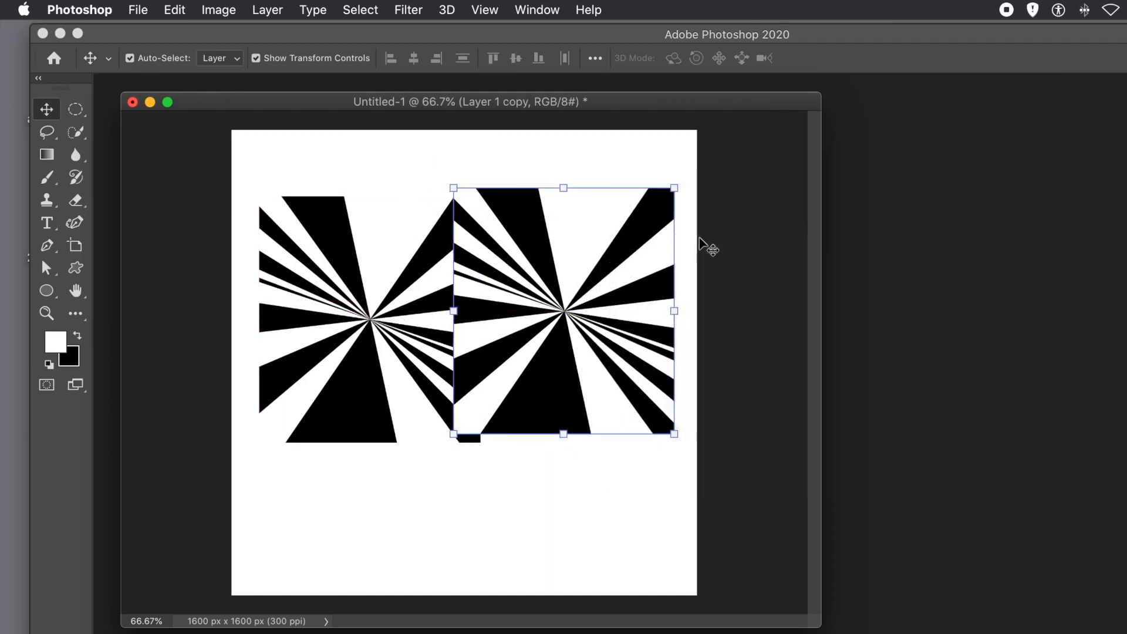
pyautogui.moveTo(539, 230); pyautogui.dragTo(556, 460)
# Move the original ray block to the canvas's upper-left corner and distort it by pulling its lower-right corner down to the lower copy's edge
pyautogui.click(329, 237)
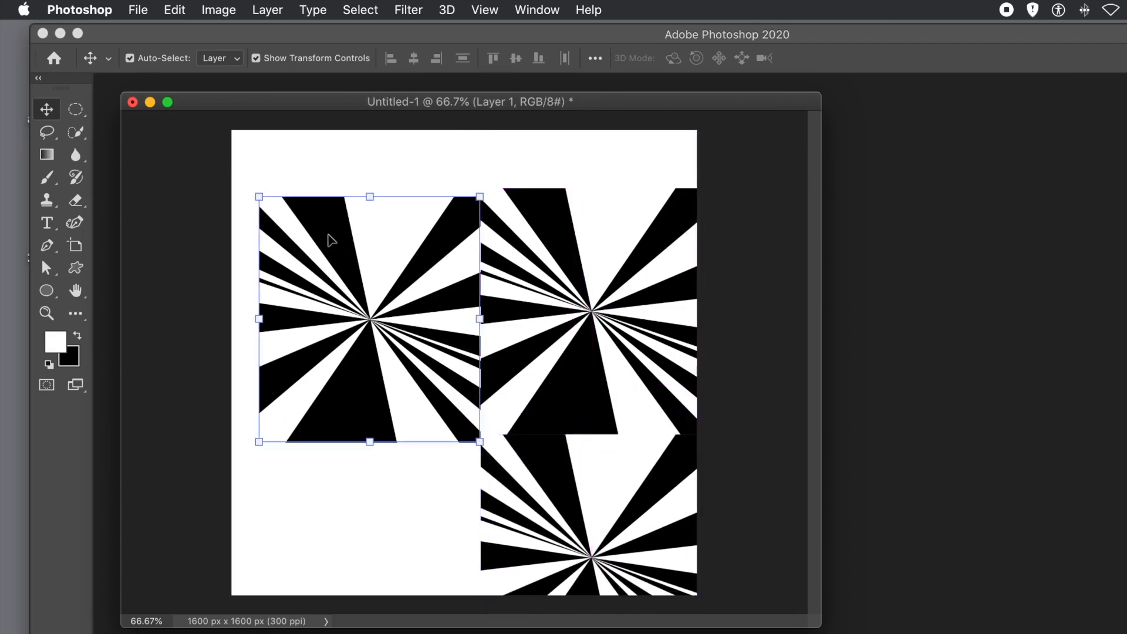
pyautogui.moveTo(327, 222); pyautogui.dragTo(268, 126)
pyautogui.click(171, 9)
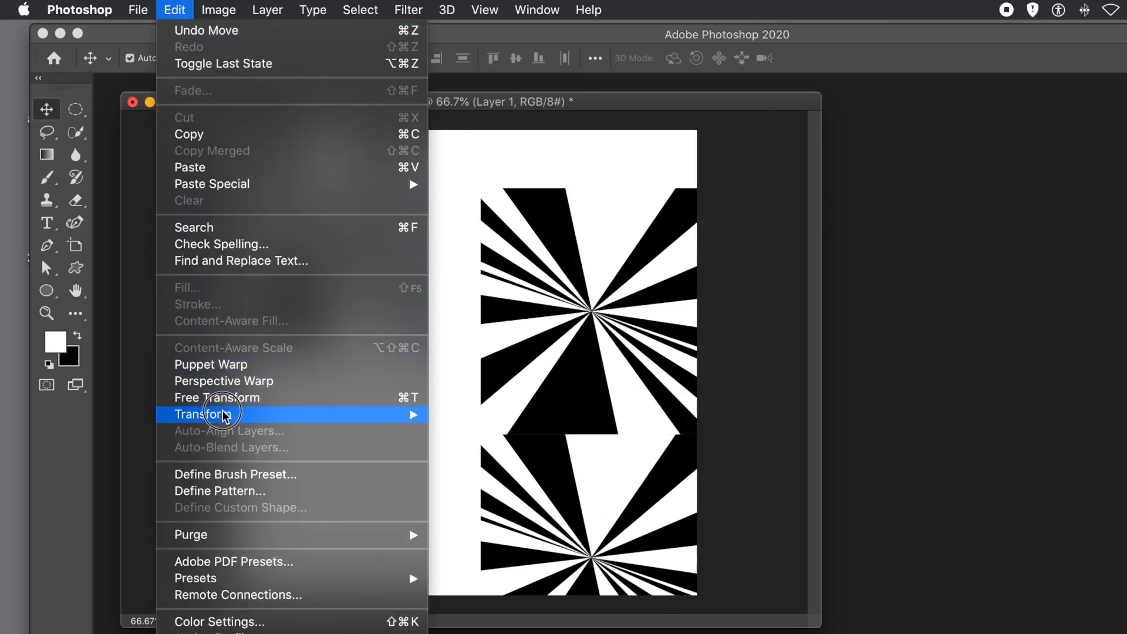
pyautogui.moveTo(382, 414)
pyautogui.click(490, 491)
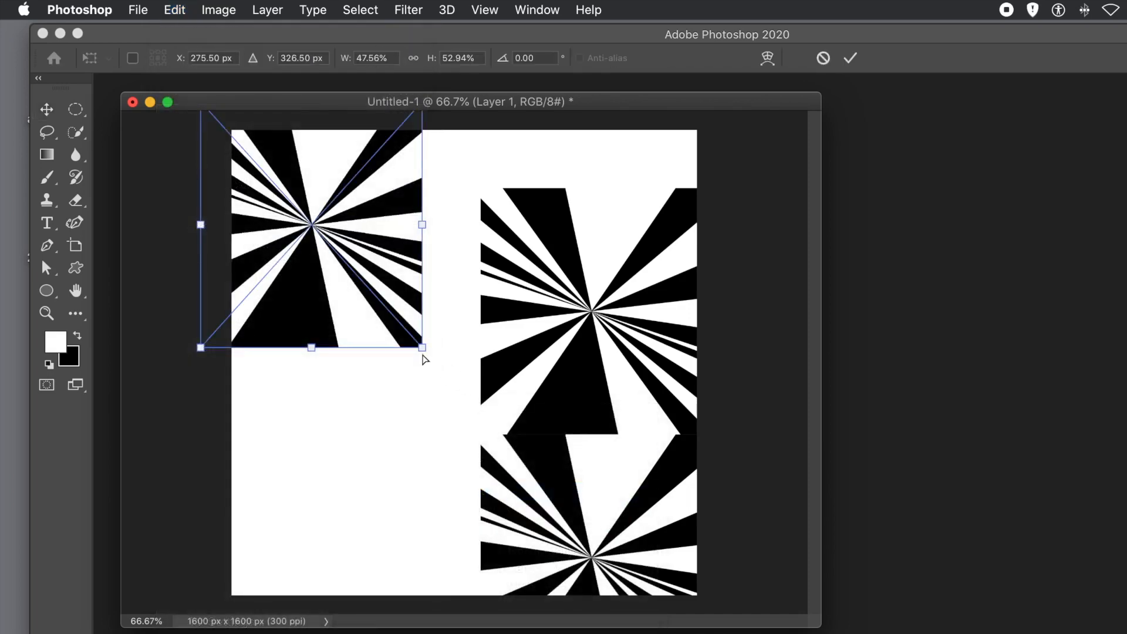
pyautogui.moveTo(422, 350); pyautogui.dragTo(487, 562)
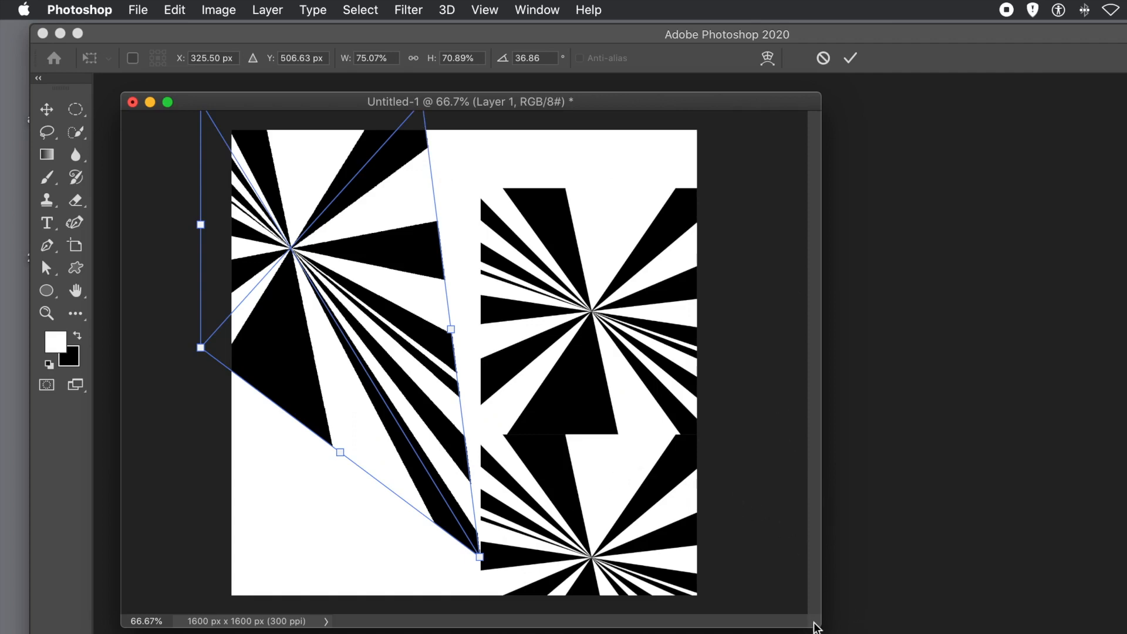
# Pull the distorted block's upper-right corner out to the copies' left edge and its lower-left corner inward, and apply the transform
pyautogui.moveTo(821, 628); pyautogui.dragTo(897, 633)
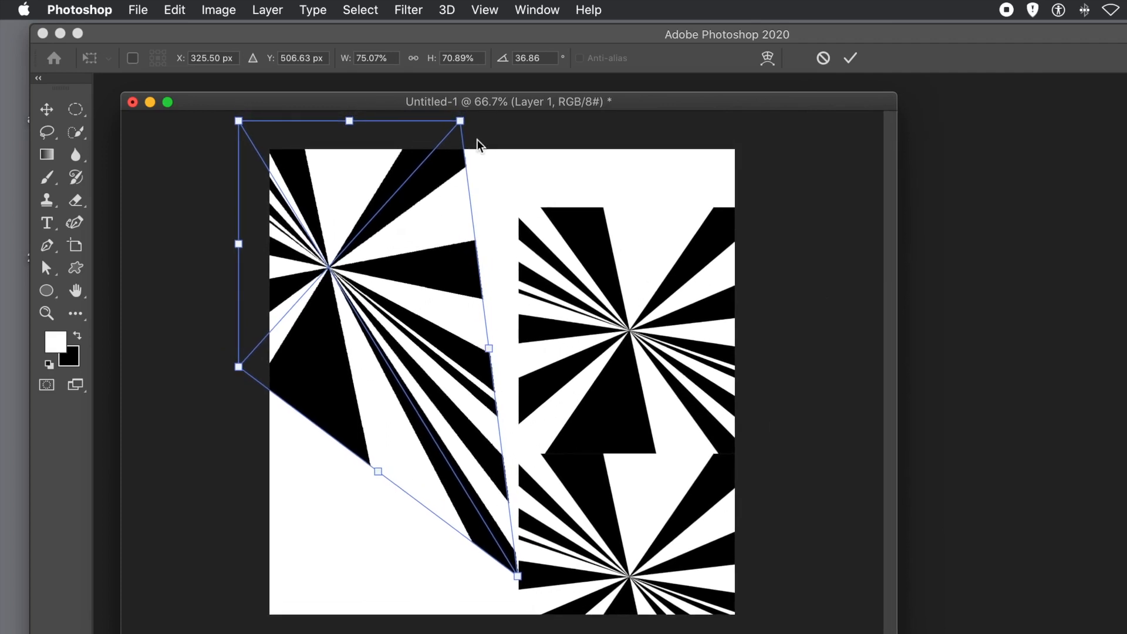
pyautogui.moveTo(461, 124); pyautogui.dragTo(518, 139)
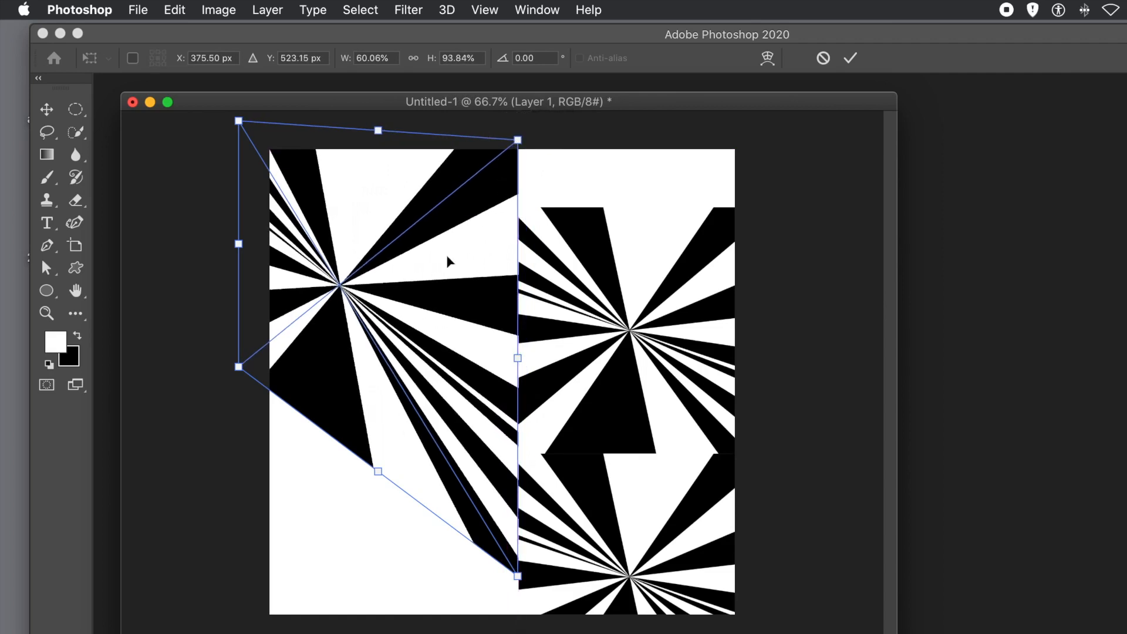
pyautogui.moveTo(238, 367); pyautogui.dragTo(395, 505)
pyautogui.click(393, 501)
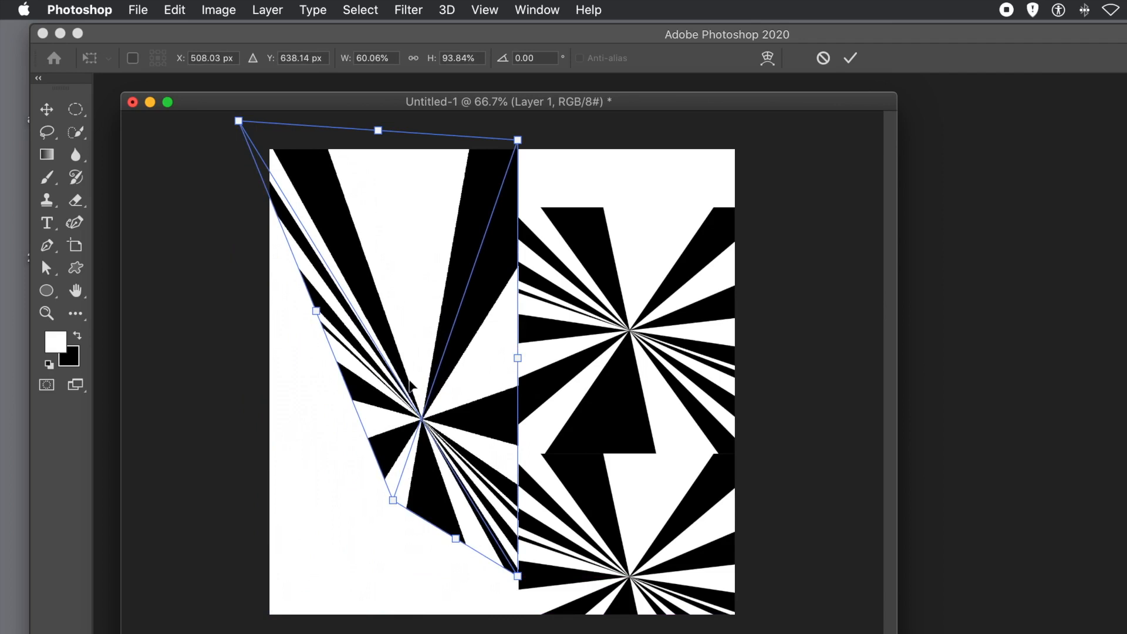
pyautogui.press('Return')
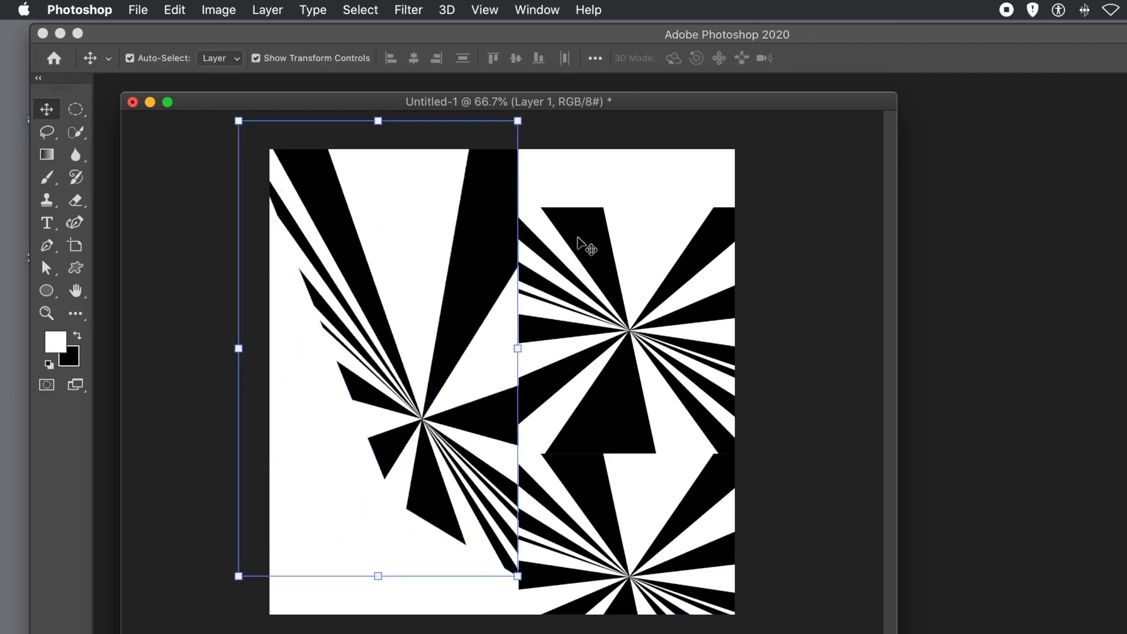
# Distort the upper ray copy by pulling its upper-left corner above the canvas and its upper-right corner up and outward, and apply it
pyautogui.click(594, 237)
pyautogui.press('super+j')
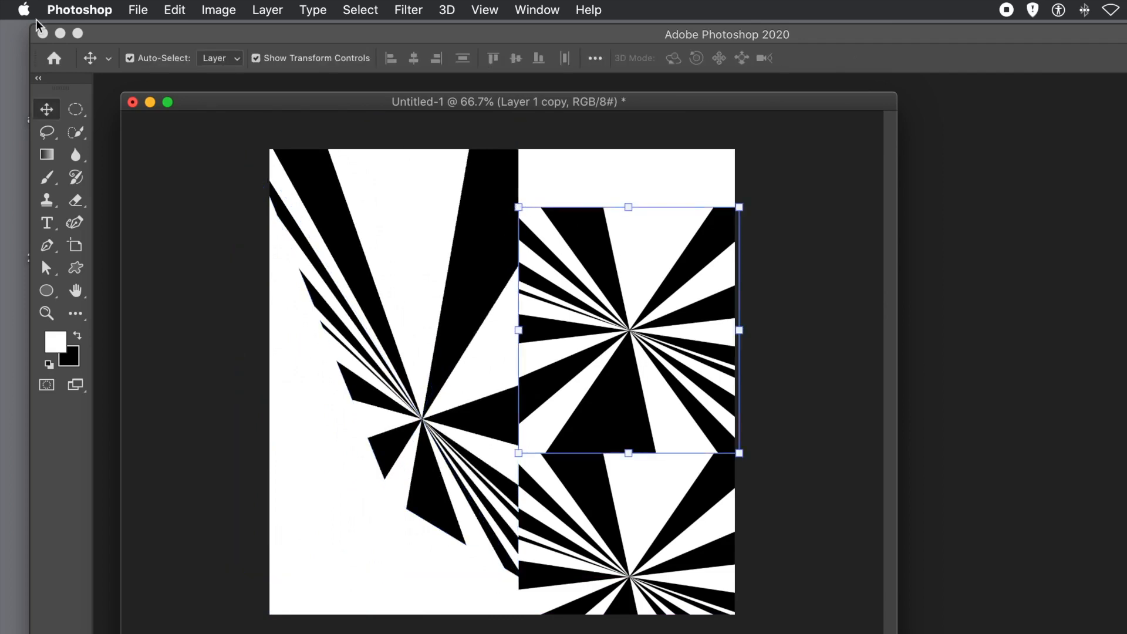
pyautogui.click(176, 10)
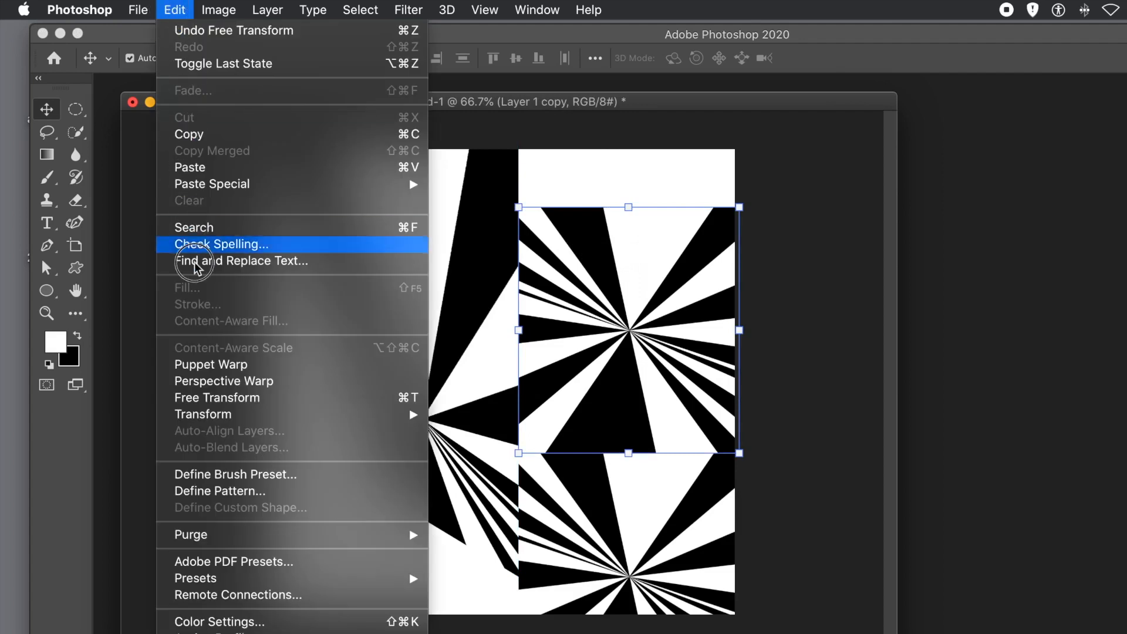
pyautogui.moveTo(235, 422)
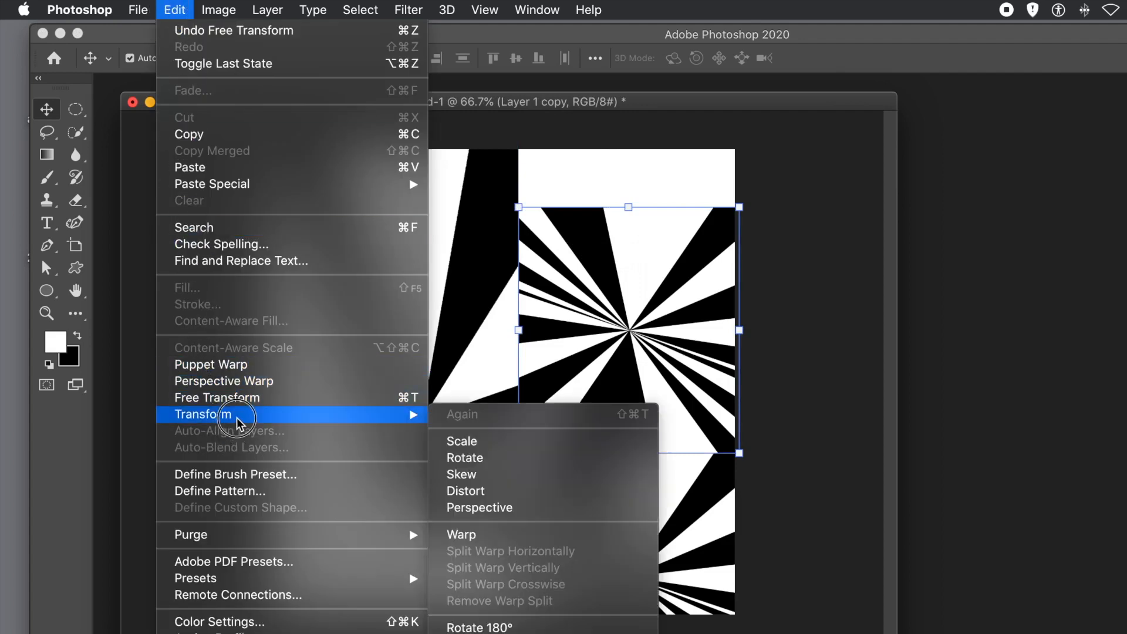
pyautogui.click(490, 495)
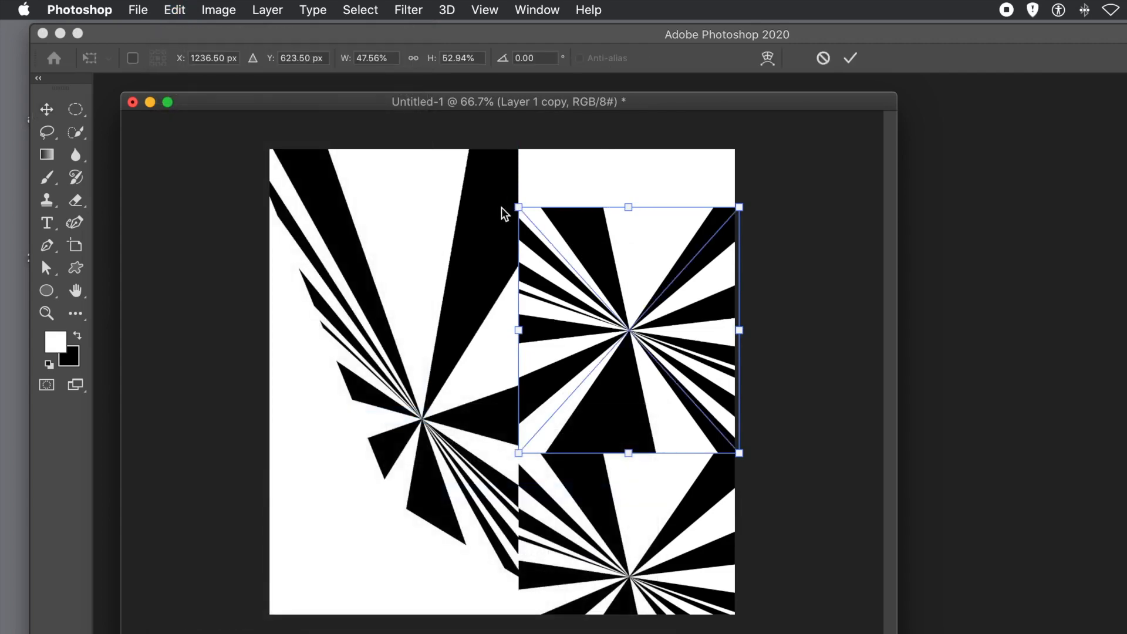
pyautogui.moveTo(519, 209); pyautogui.dragTo(524, 134)
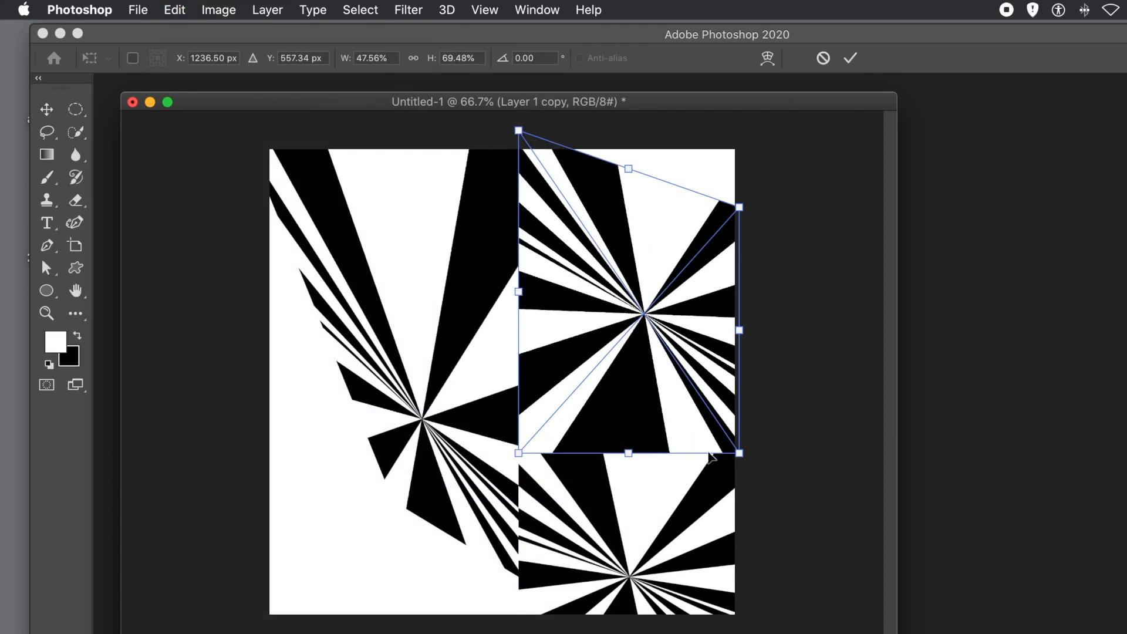
pyautogui.moveTo(741, 206); pyautogui.dragTo(836, 119)
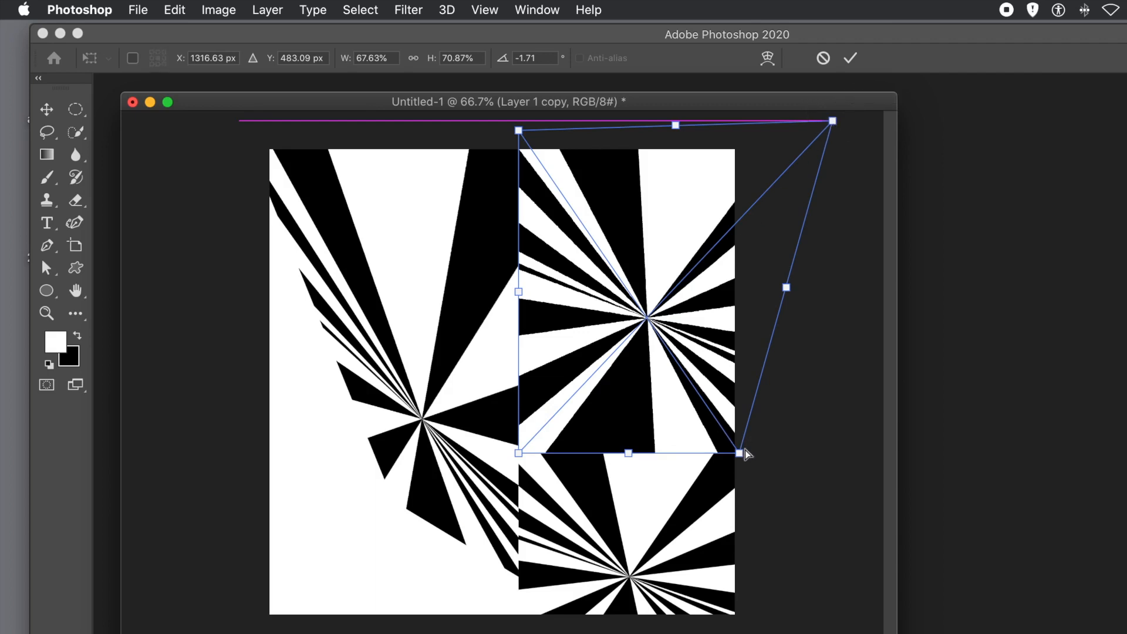
pyautogui.doubleClick(607, 318)
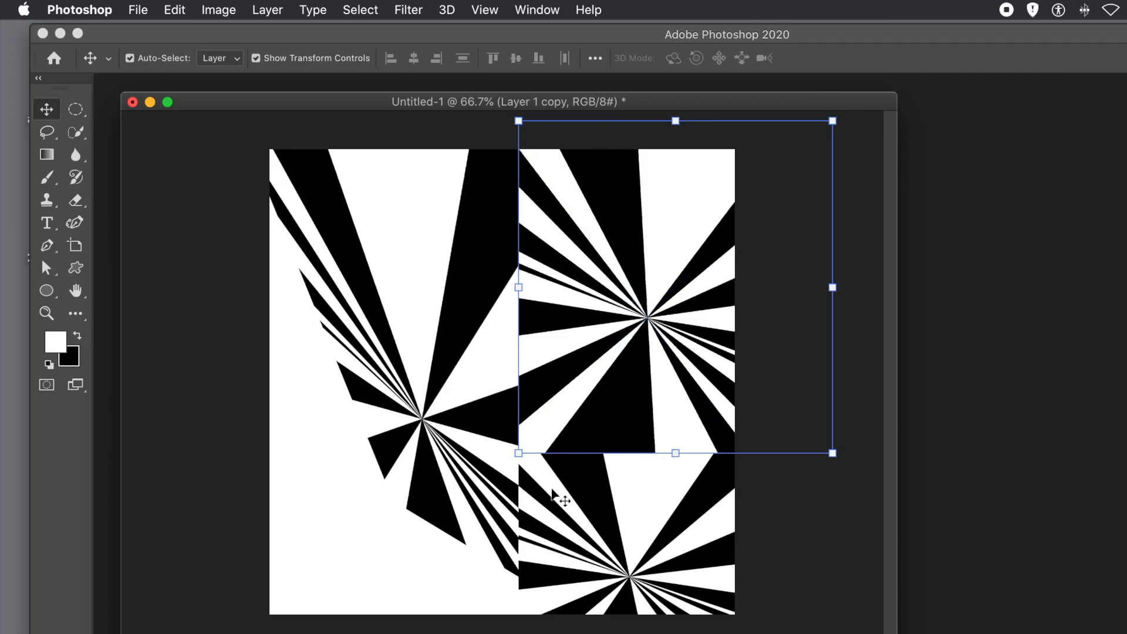
# Distort the lower ray copy by stretching its upper-left corner diagonally across the first ray block to above the canvas, and apply it
pyautogui.click(575, 484)
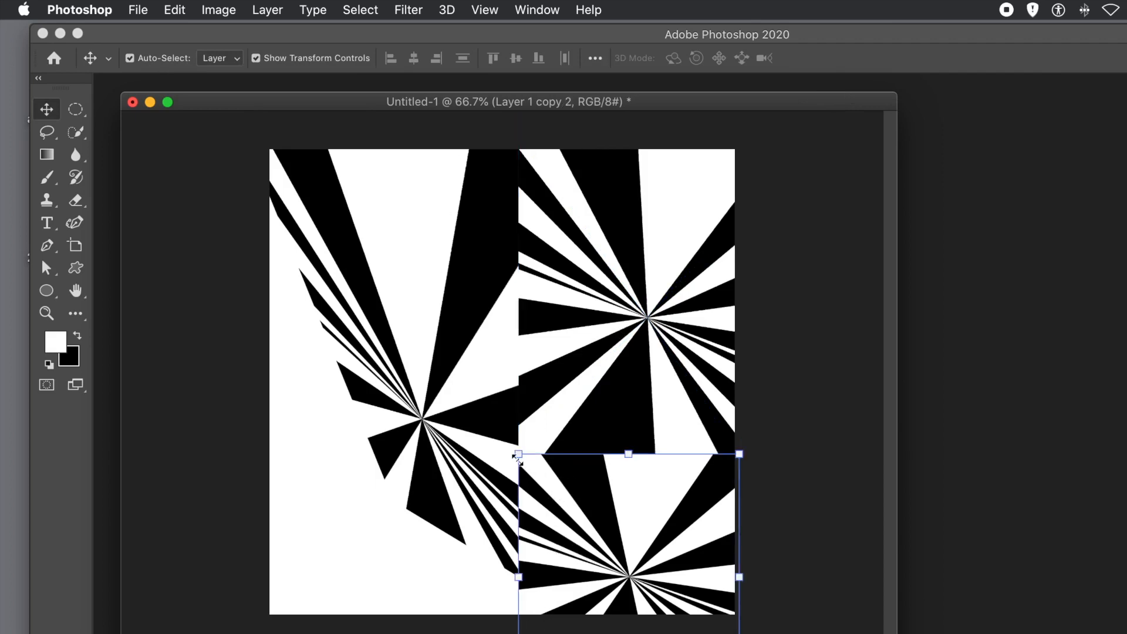
pyautogui.click(171, 13)
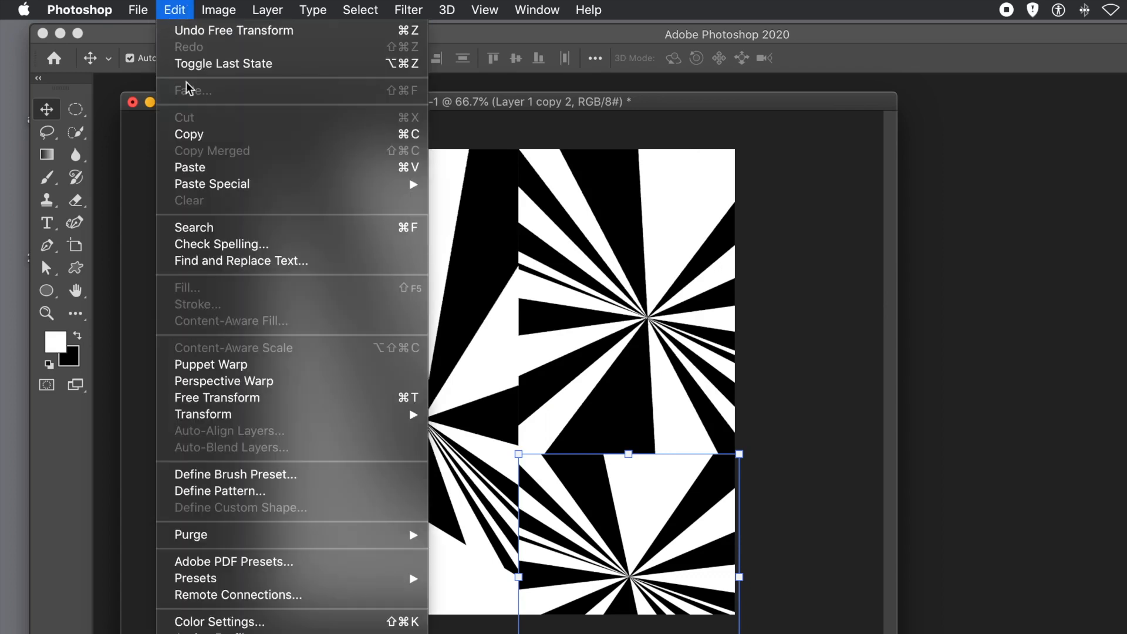
pyautogui.moveTo(208, 417)
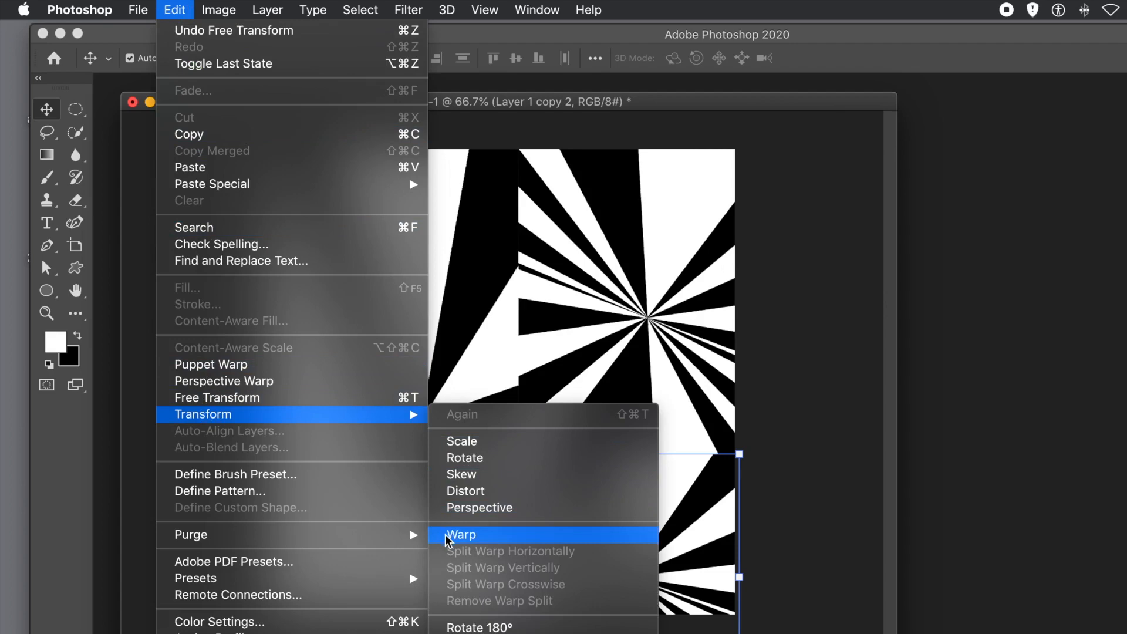
pyautogui.click(466, 497)
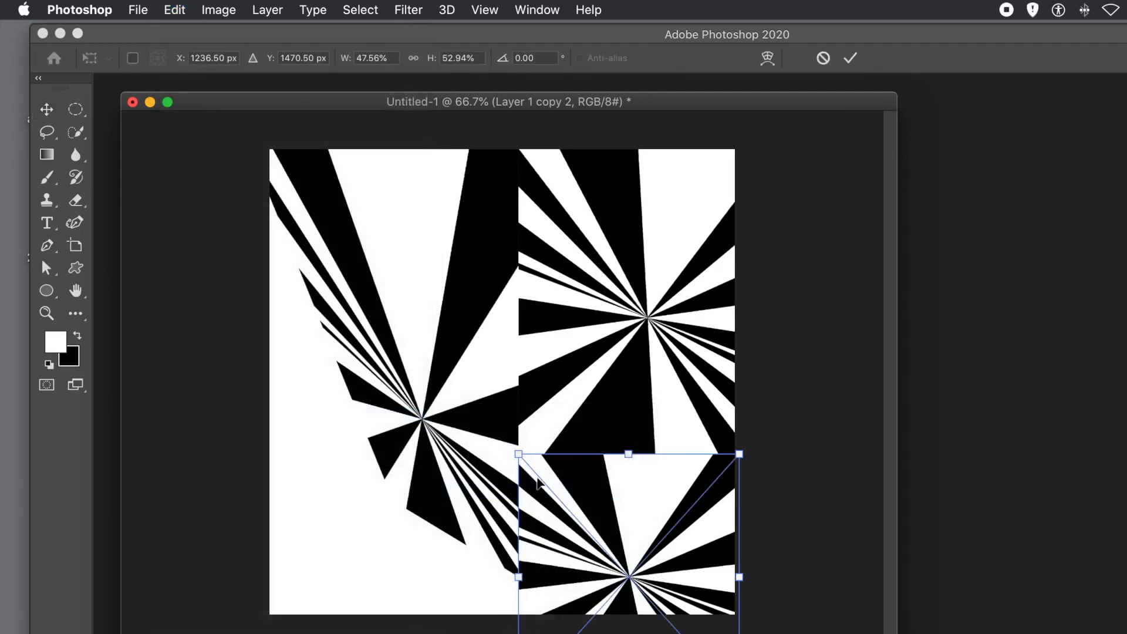
pyautogui.moveTo(517, 456); pyautogui.dragTo(354, 301)
pyautogui.moveTo(262, 117); pyautogui.dragTo(323, 133)
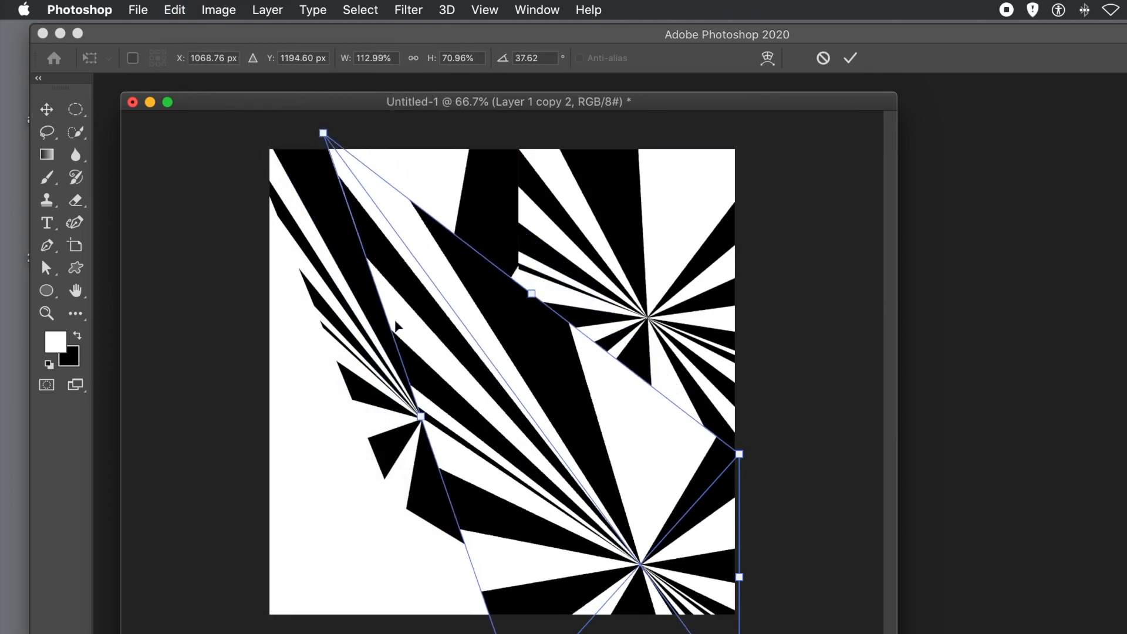
pyautogui.doubleClick(429, 302)
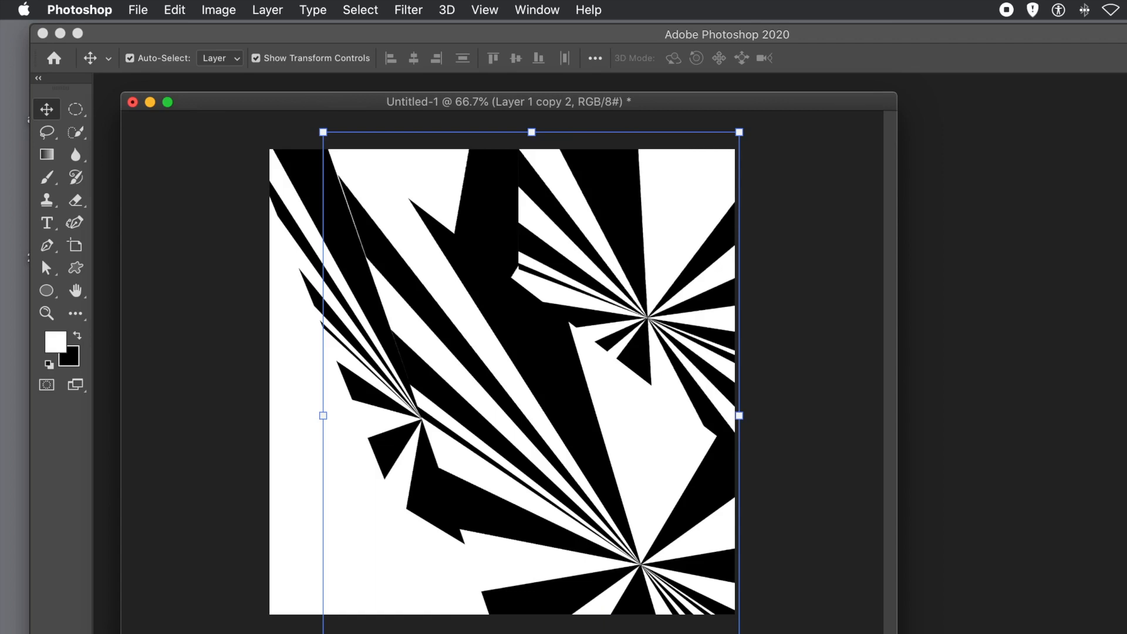
# Undo the distortions, copies and scaling, back to the single ray layer filling the whole canvas
pyautogui.press('super+z')
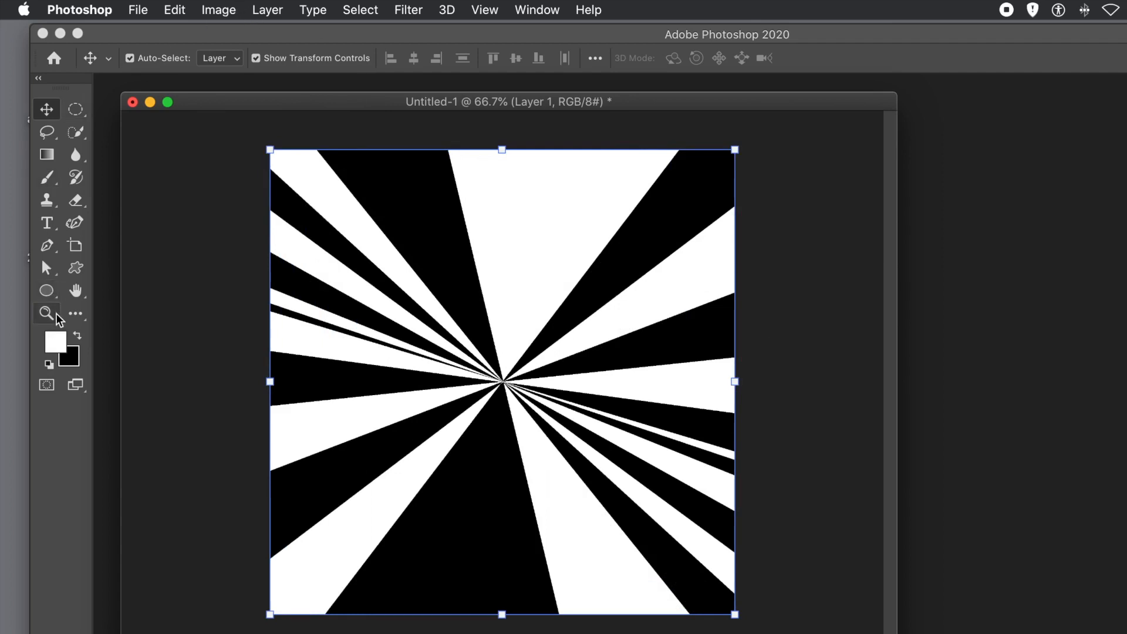
# Draw a rectangle in Shape mode with a teal fill, about 1822 × 1692 px, covering the whole canvas
pyautogui.click(47, 290)
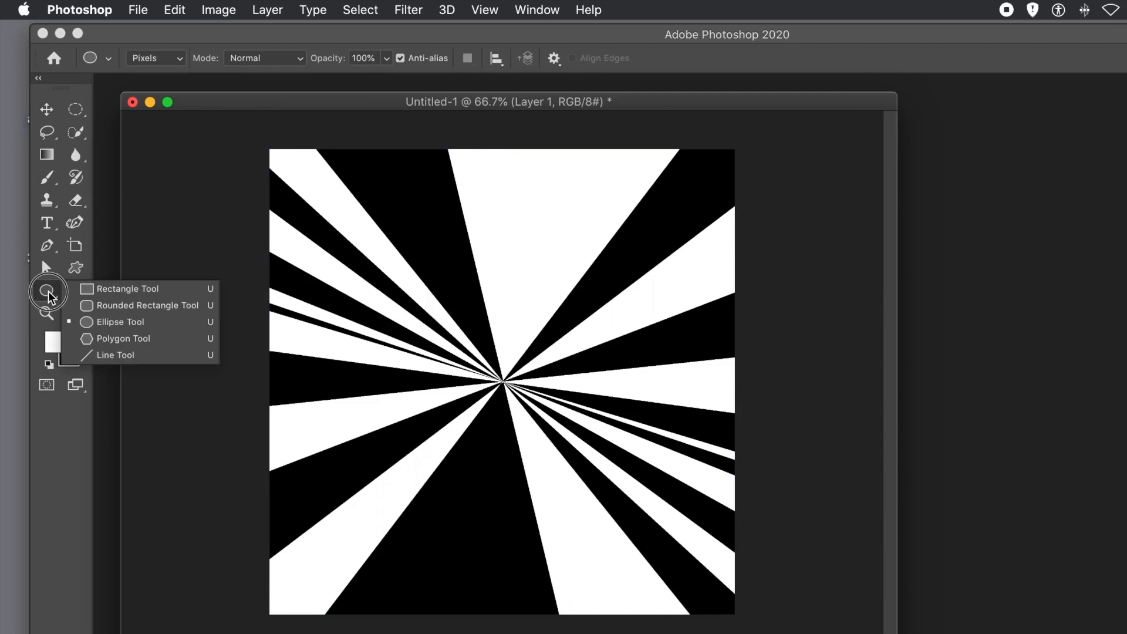
pyautogui.click(111, 289)
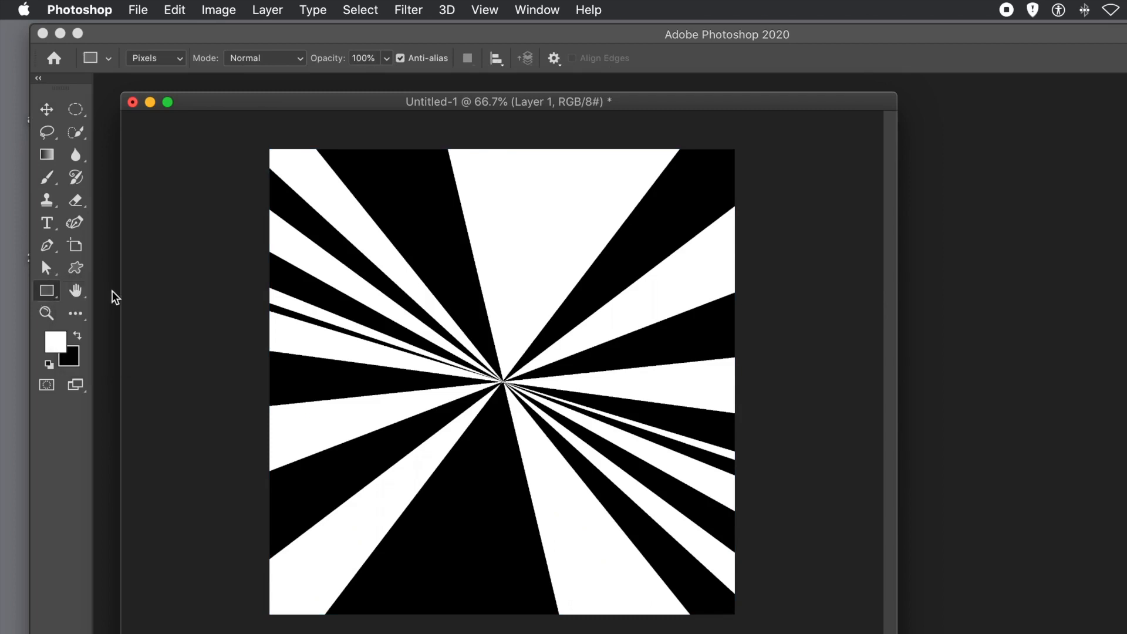
pyautogui.click(158, 60)
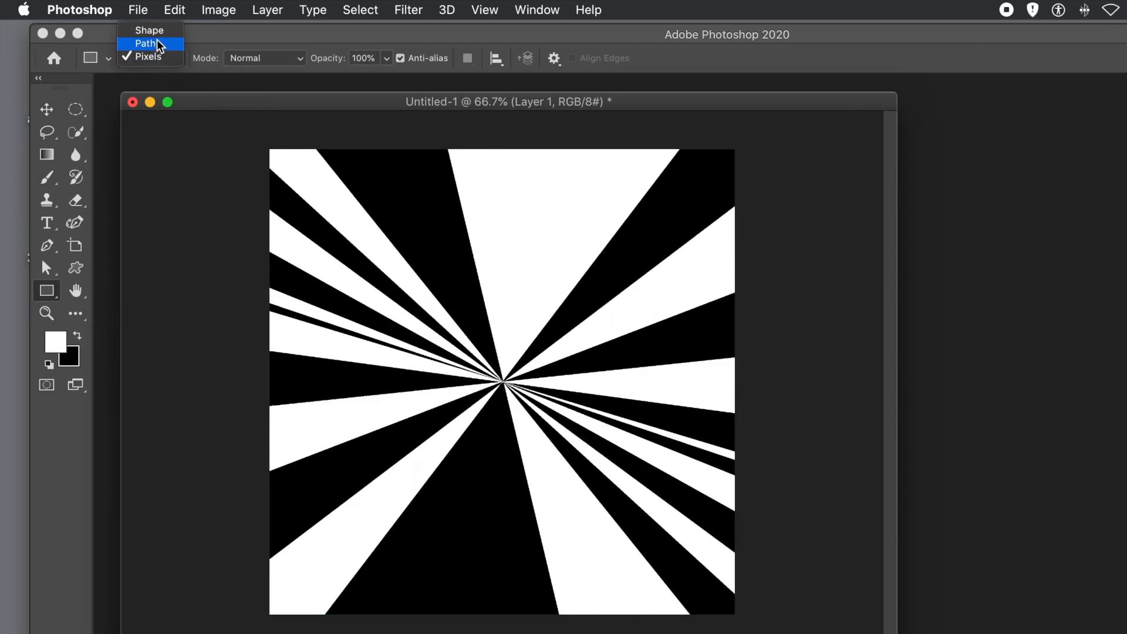
pyautogui.click(157, 33)
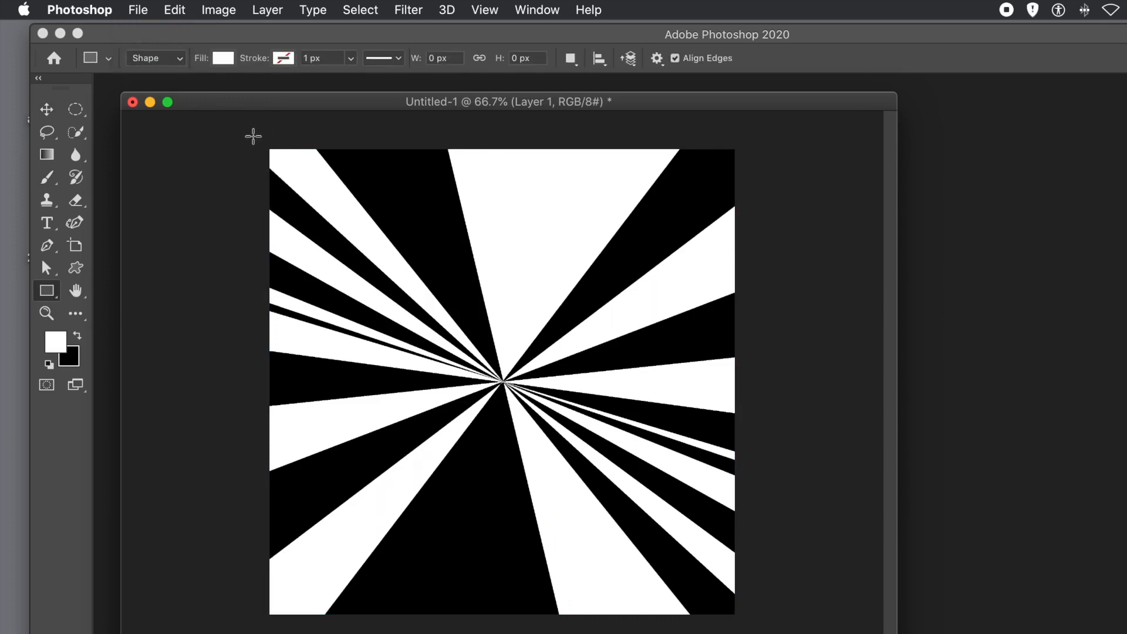
pyautogui.click(217, 57)
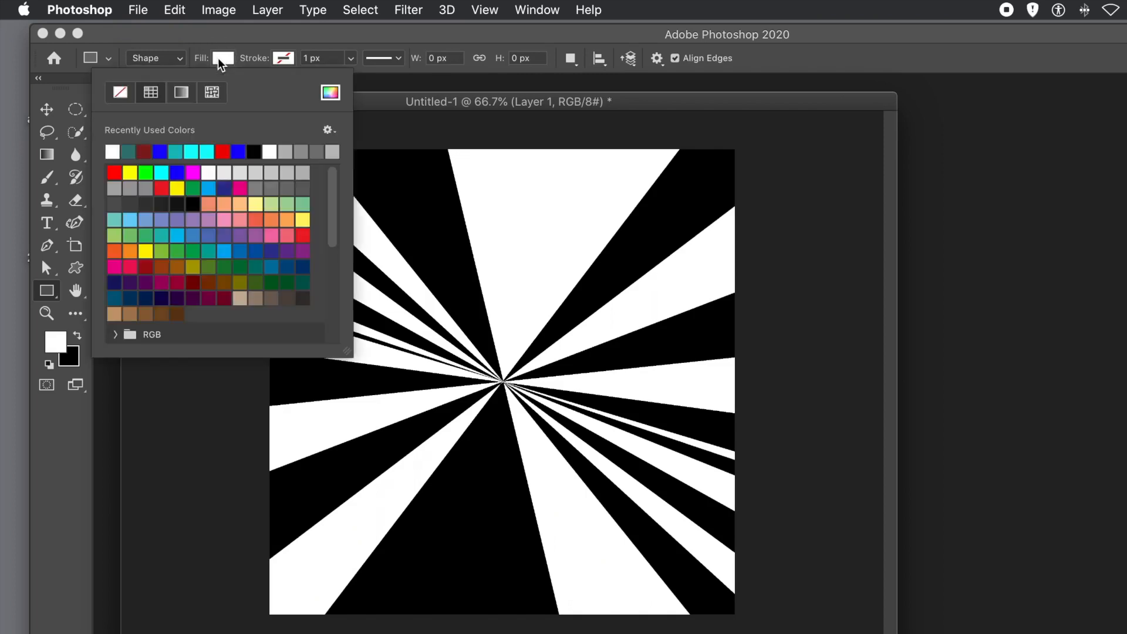
pyautogui.click(174, 151)
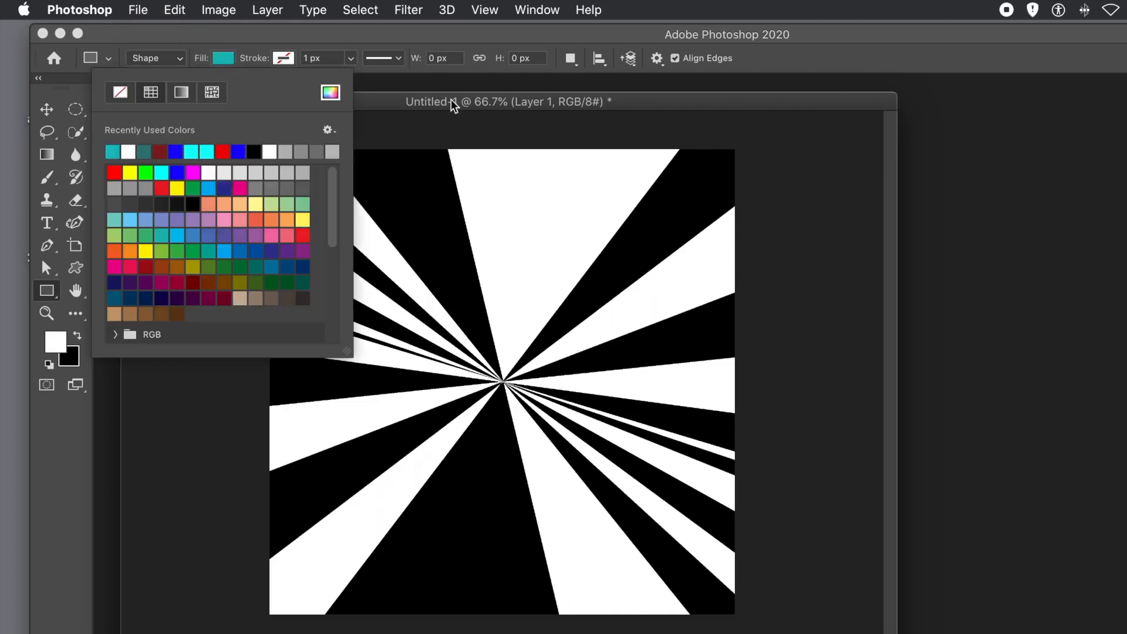
pyautogui.click(436, 99)
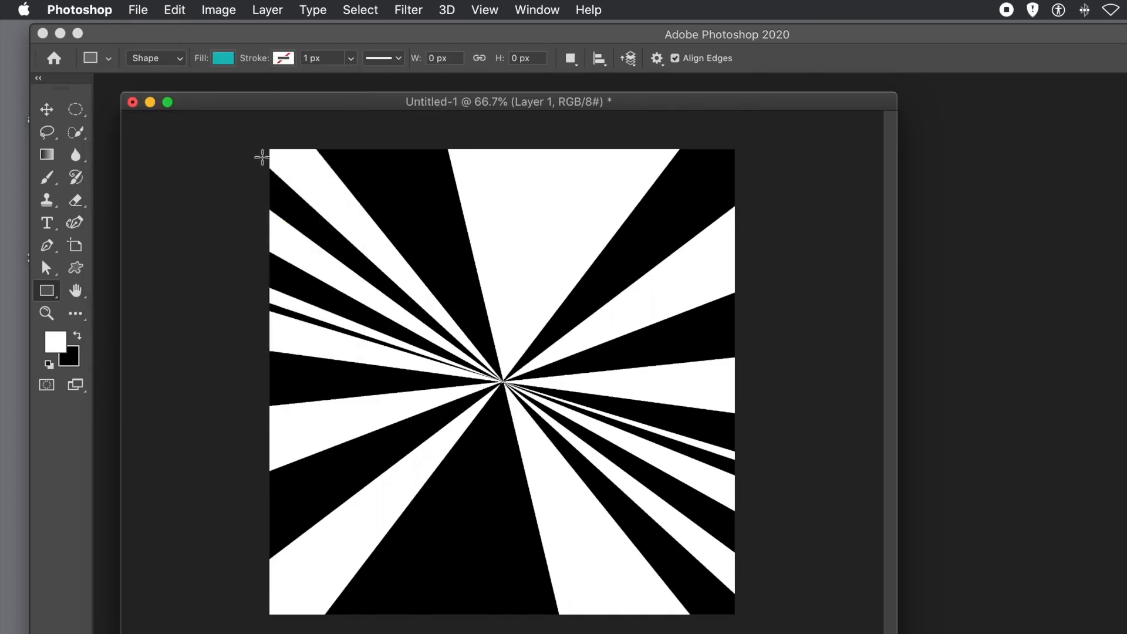
pyautogui.moveTo(253, 140); pyautogui.dragTo(786, 612)
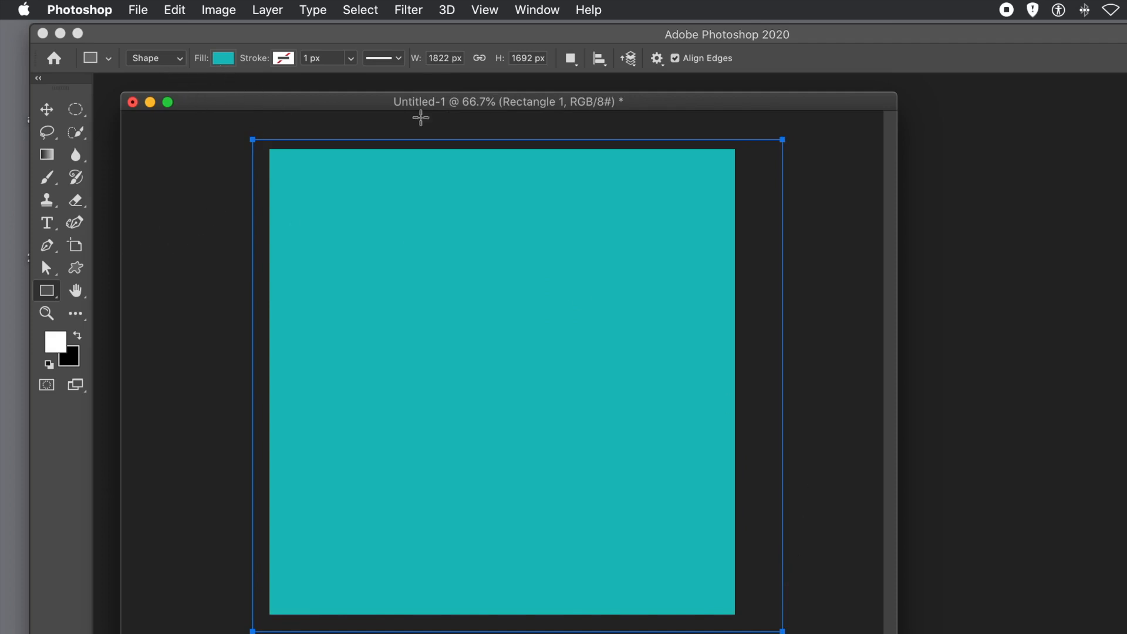
# Try the Darken blend mode on the Rectangle 1 layer and settle on Difference
pyautogui.click(536, 10)
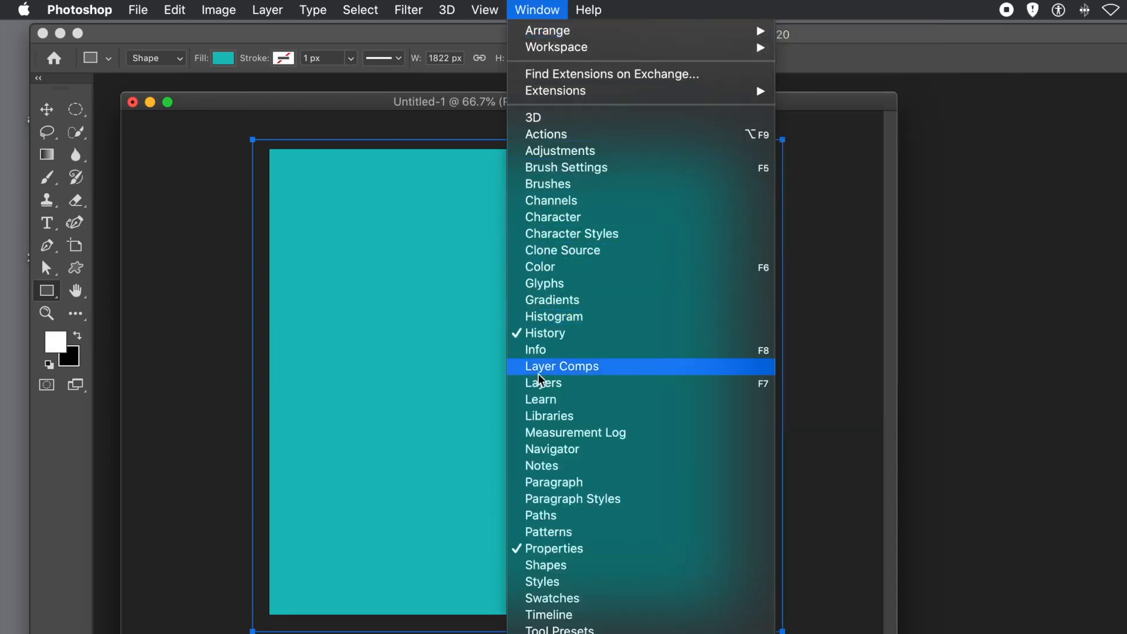
pyautogui.click(553, 389)
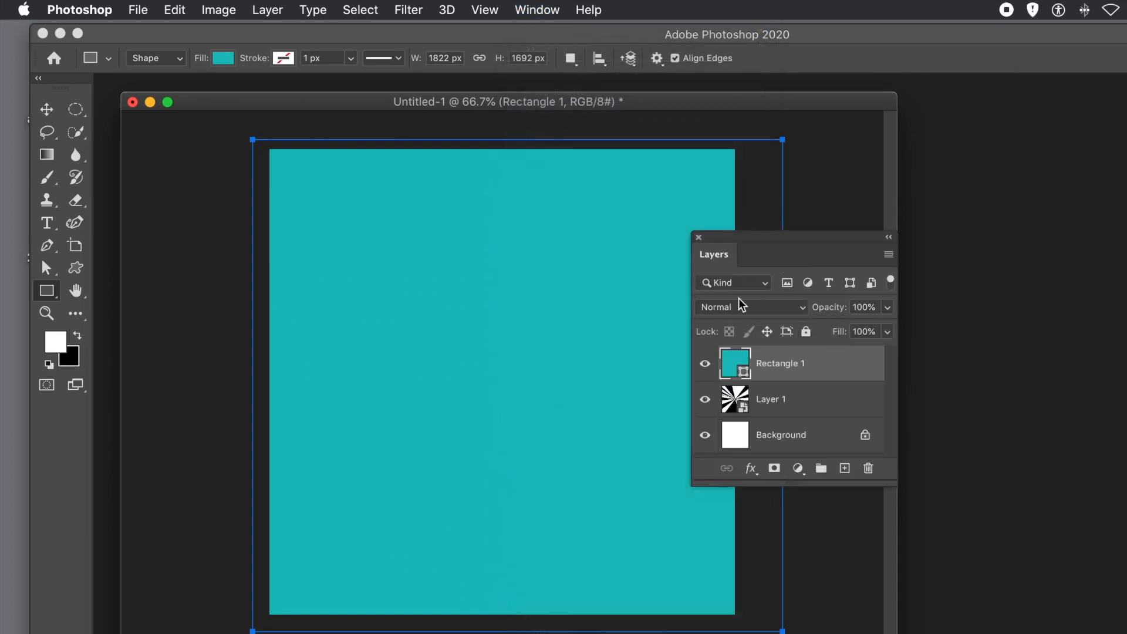
pyautogui.click(745, 309)
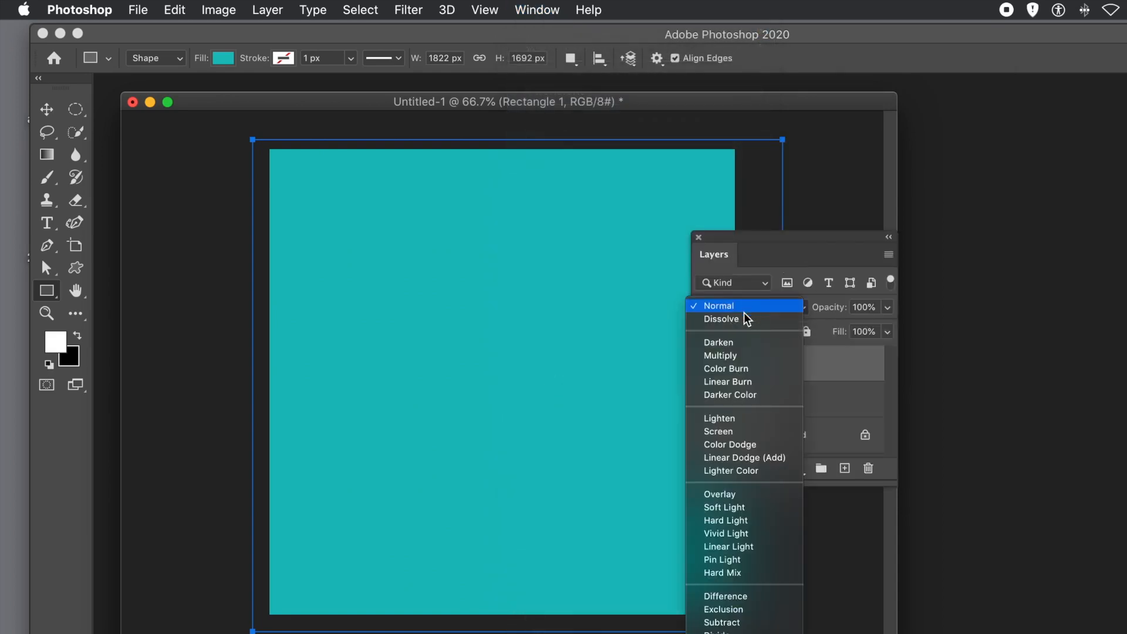
pyautogui.click(740, 342)
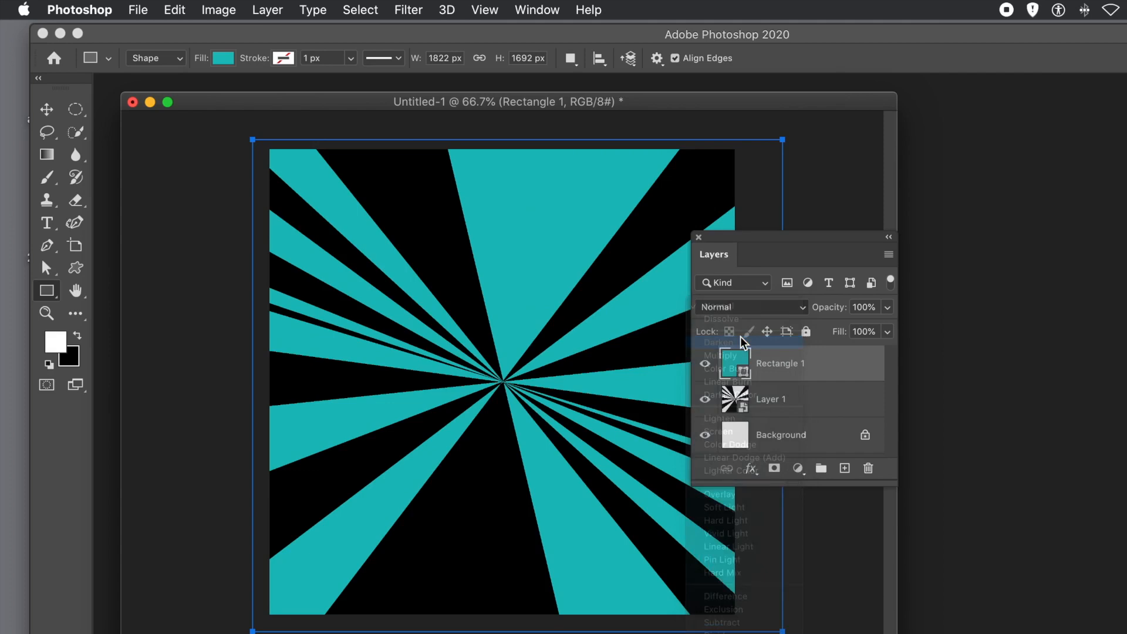
pyautogui.click(752, 308)
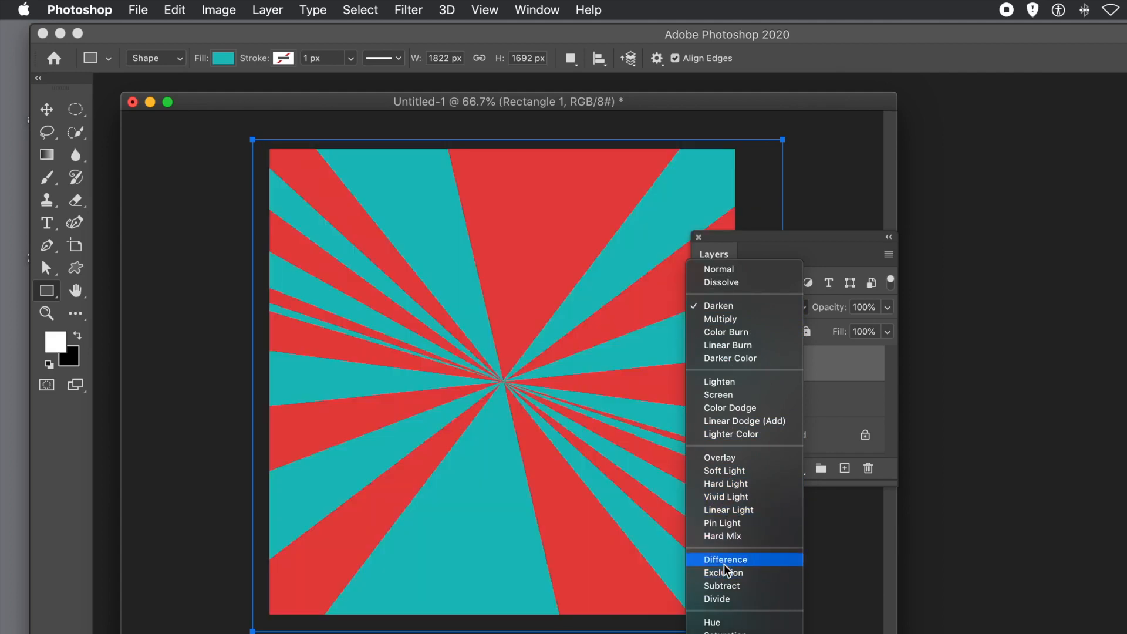
pyautogui.click(725, 560)
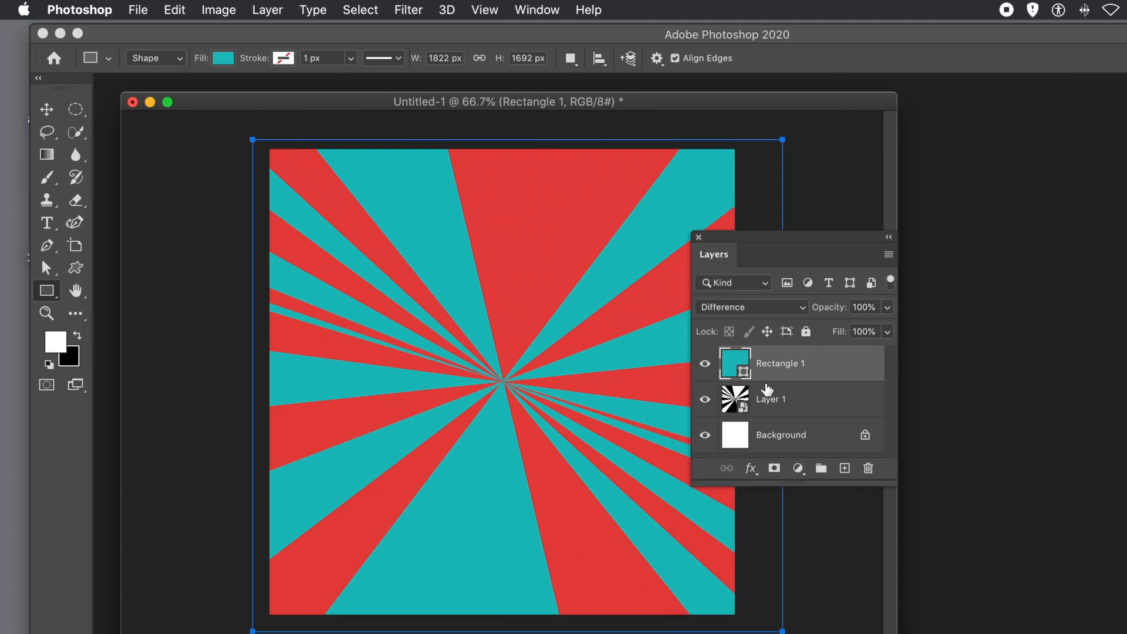
# Merge the Rectangle 1 and Layer 1 layers into a single layer
pyautogui.keyDown('shift'); pyautogui.click(786, 403); pyautogui.keyUp('shift')
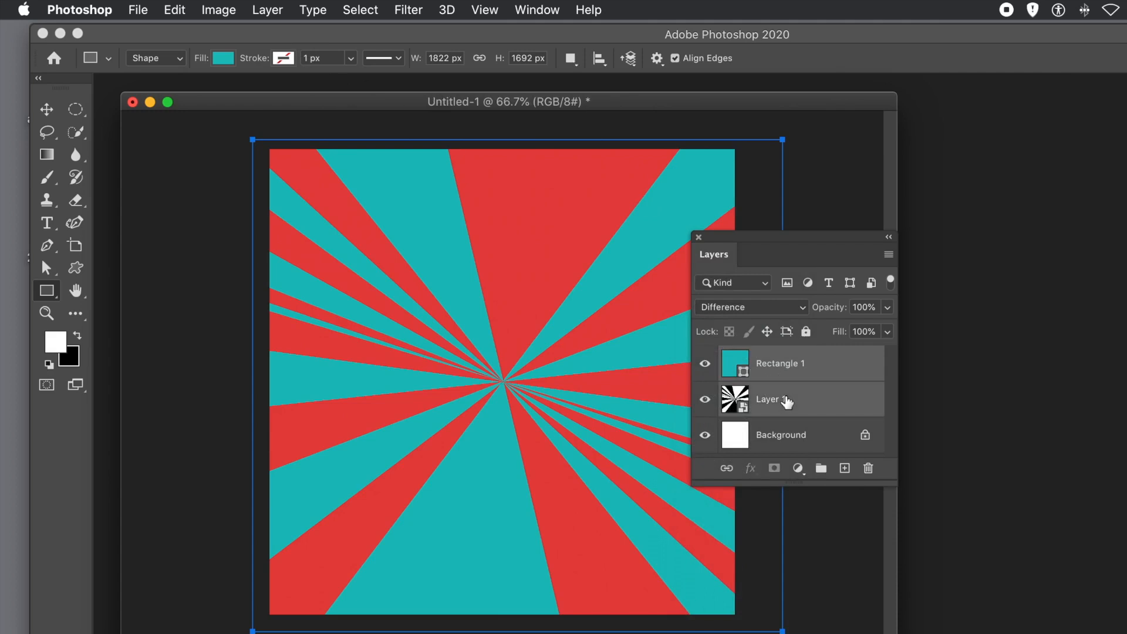
pyautogui.click(262, 13)
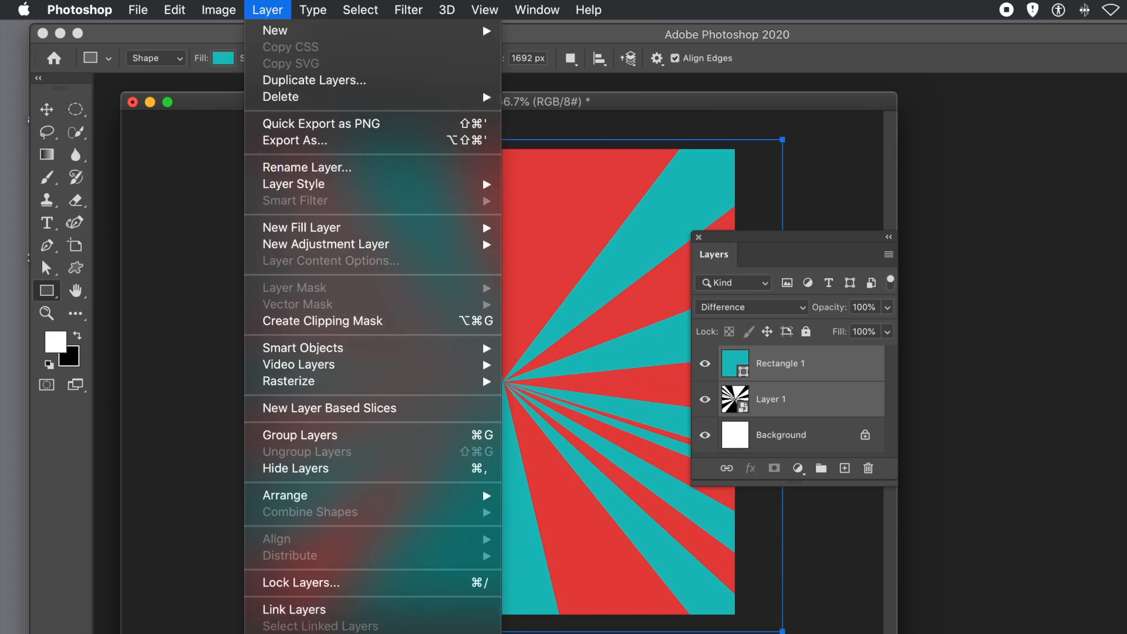
pyautogui.click(329, 633)
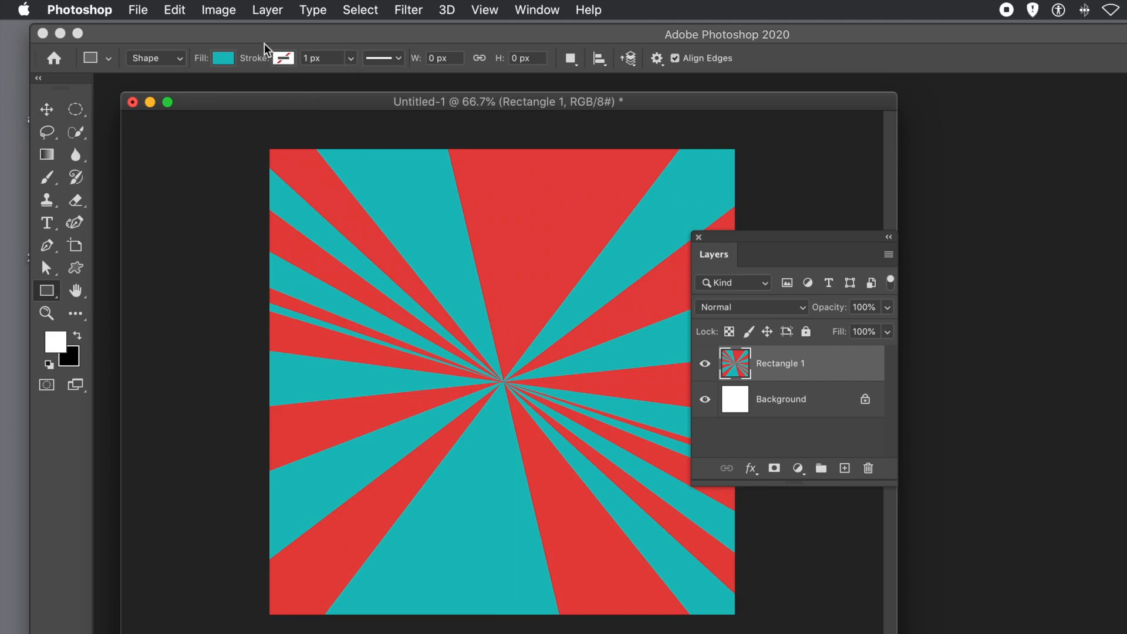
# Convert the merged Rectangle 1 layer to a smart object
pyautogui.click(280, 10)
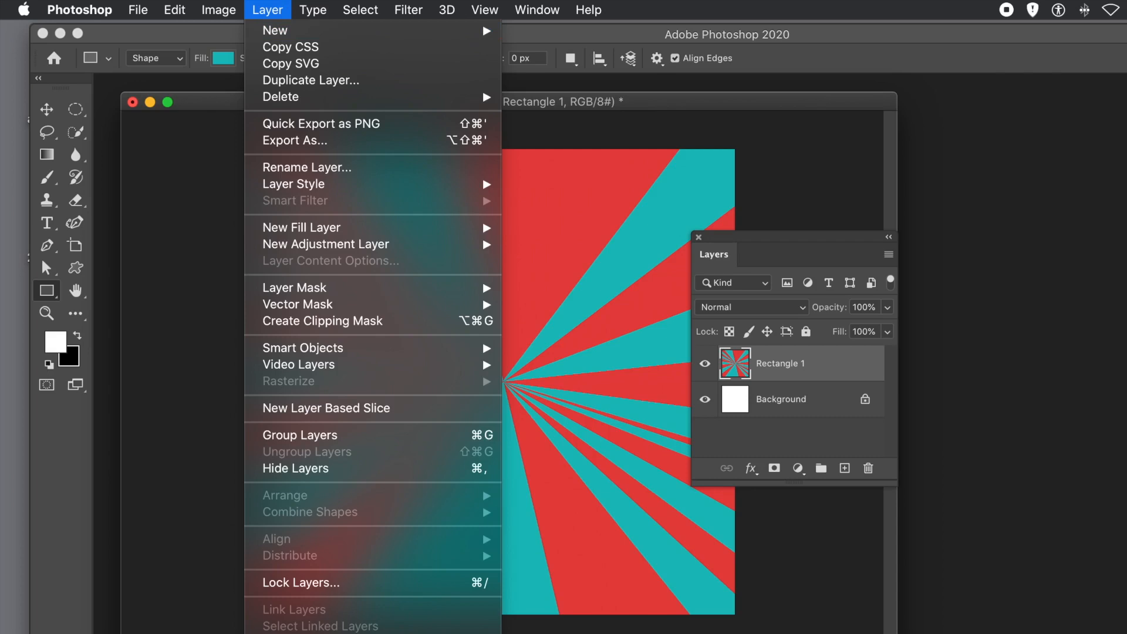
pyautogui.click(770, 381)
pyautogui.click(258, 5)
pyautogui.moveTo(365, 347)
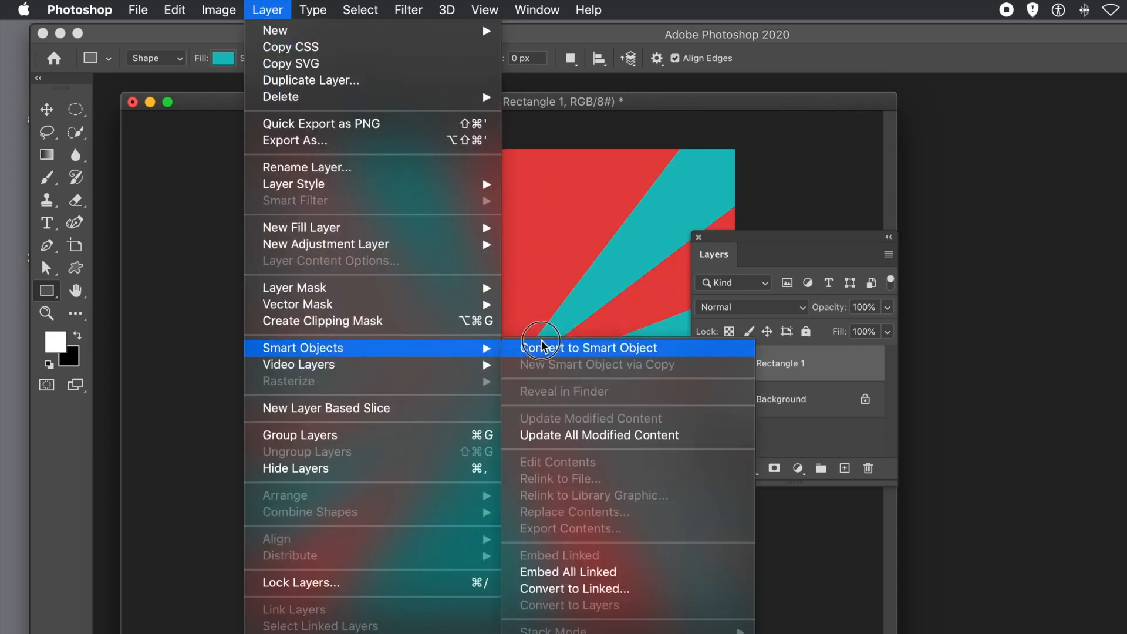
pyautogui.click(543, 347)
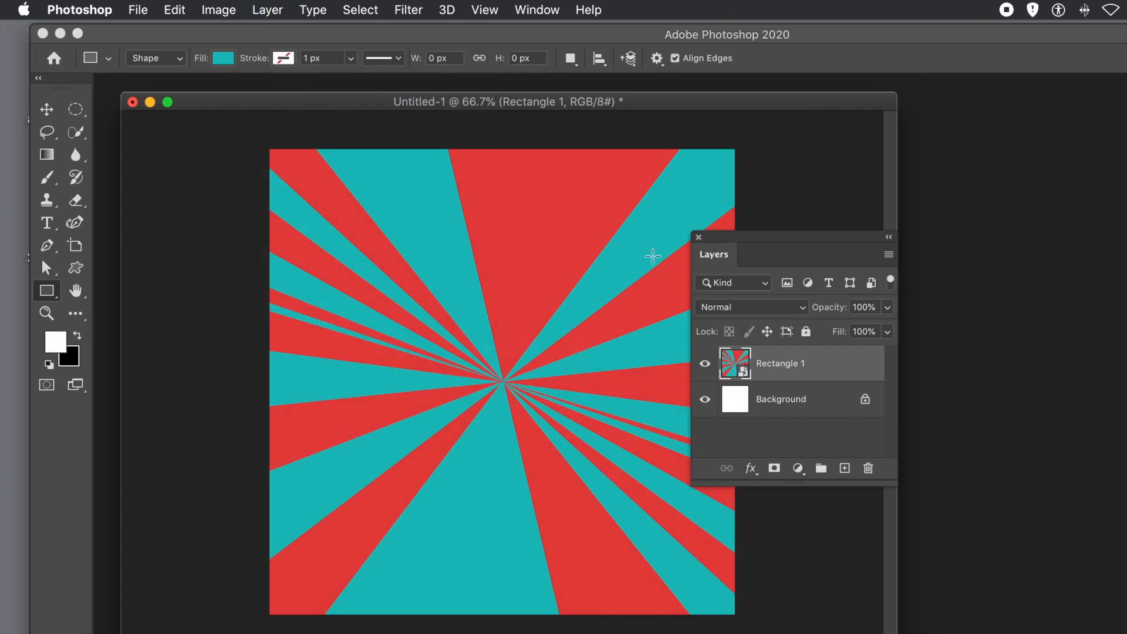
# Apply a Hue/Saturation adjustment with Hue +94 to the Rectangle 1 smart object
pyautogui.click(279, 10)
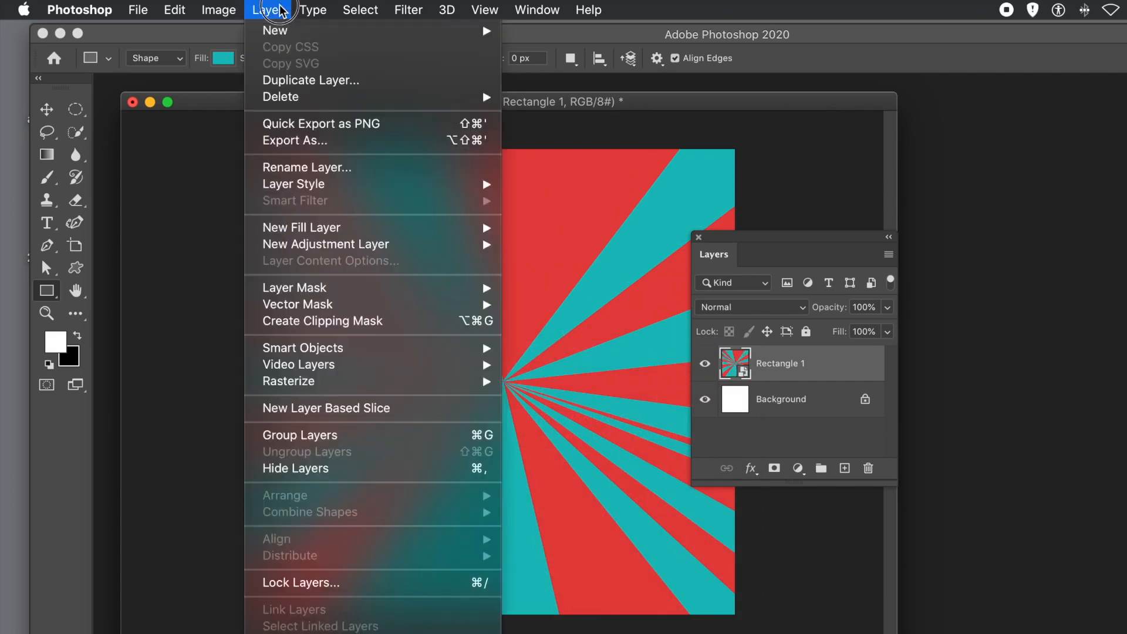
pyautogui.moveTo(230, 14)
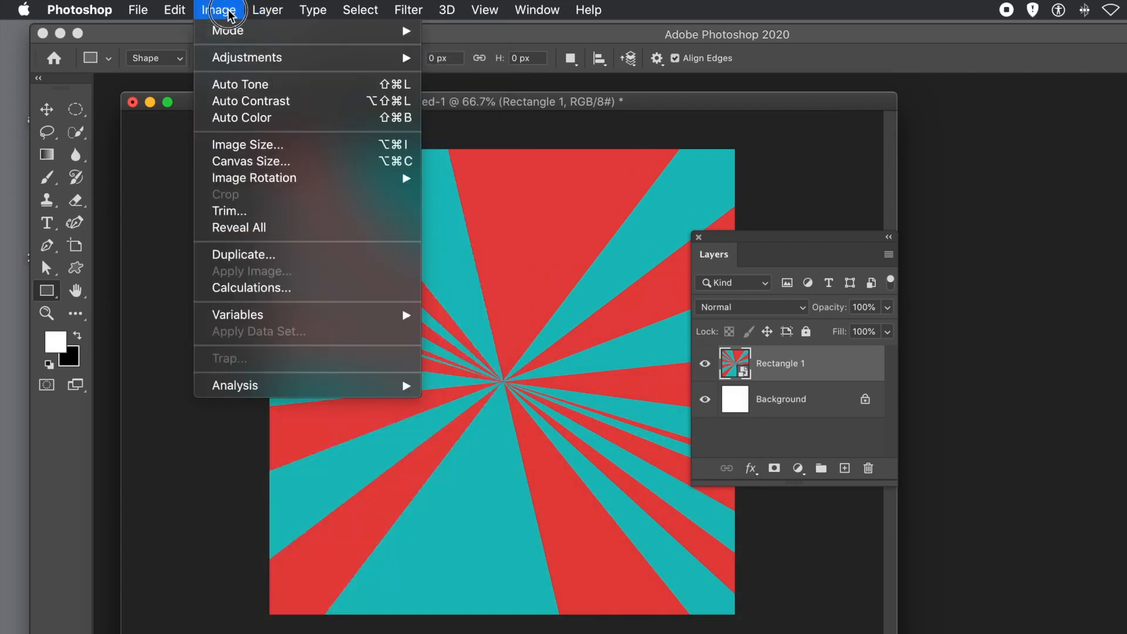
pyautogui.moveTo(254, 59)
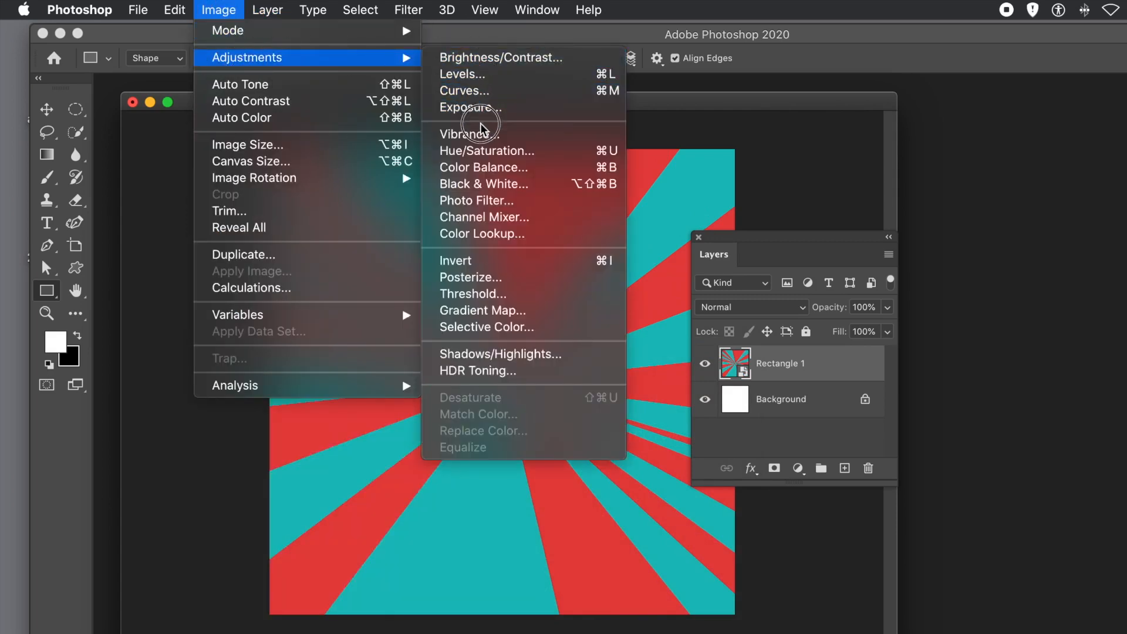
pyautogui.click(481, 153)
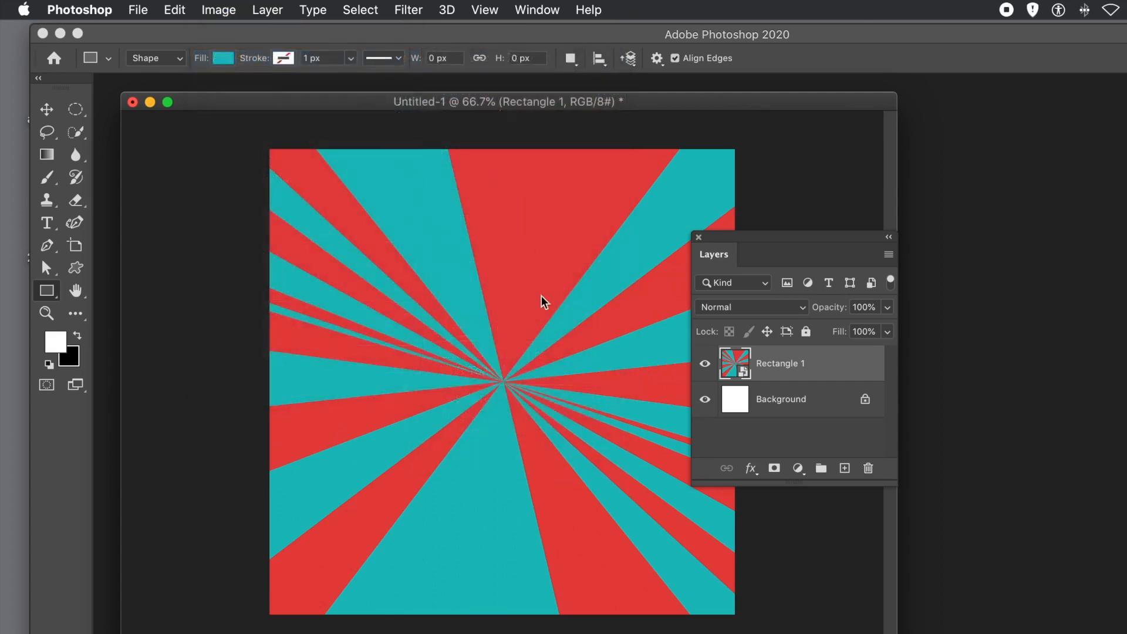
pyautogui.moveTo(685, 277); pyautogui.dragTo(713, 273)
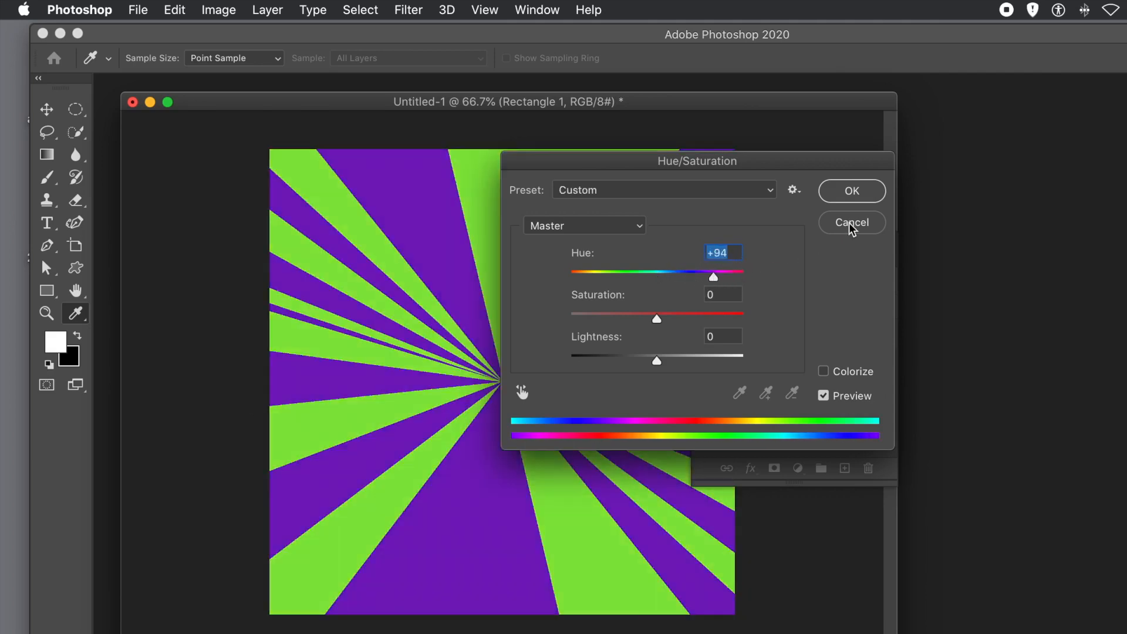
pyautogui.click(844, 193)
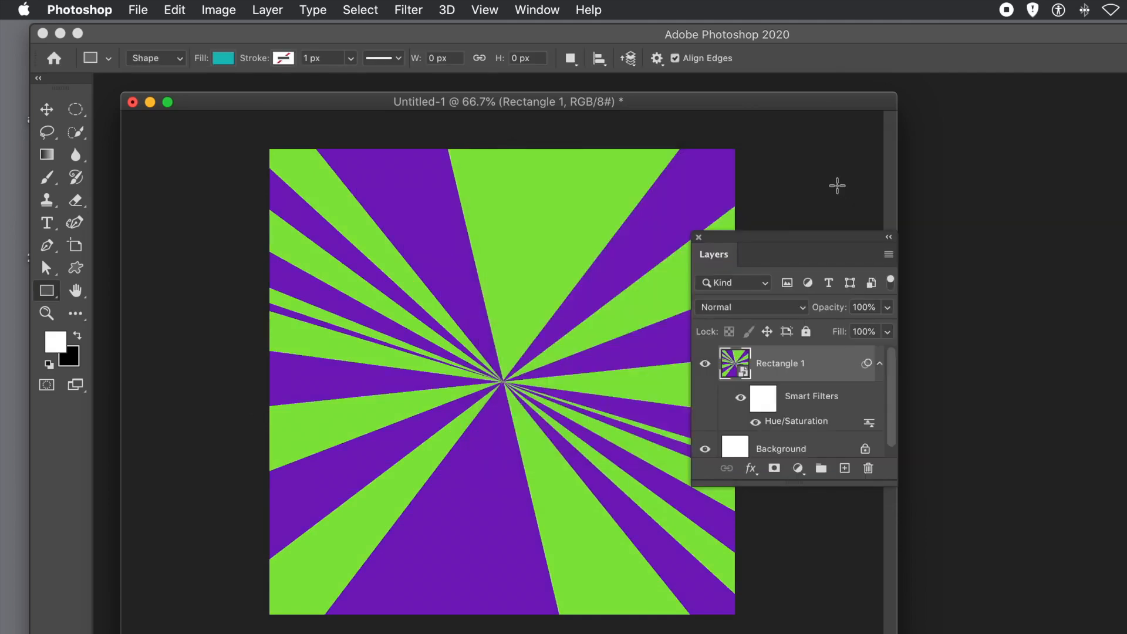